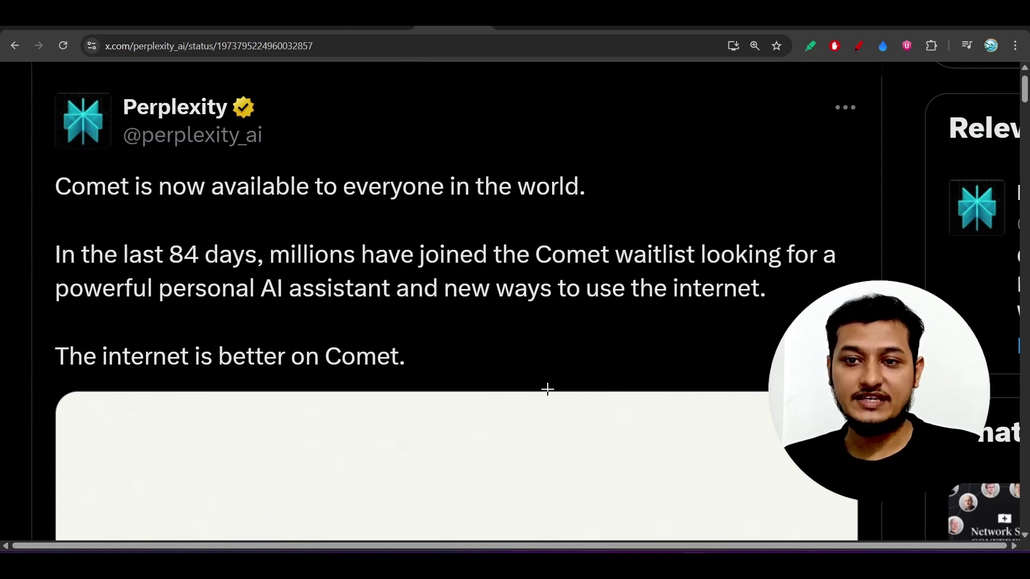
Underline "Comet is now available", "last 84 days", "AI assistant" and "The internet is better" in the Perplexity post with freehand red strokes
drag(72, 208, 330, 221)
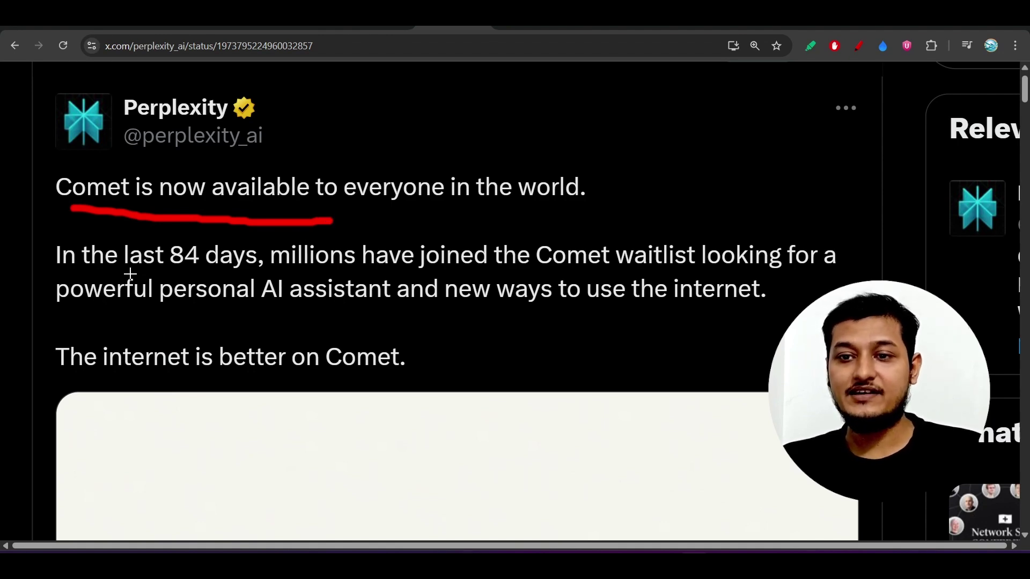
drag(128, 273, 273, 274)
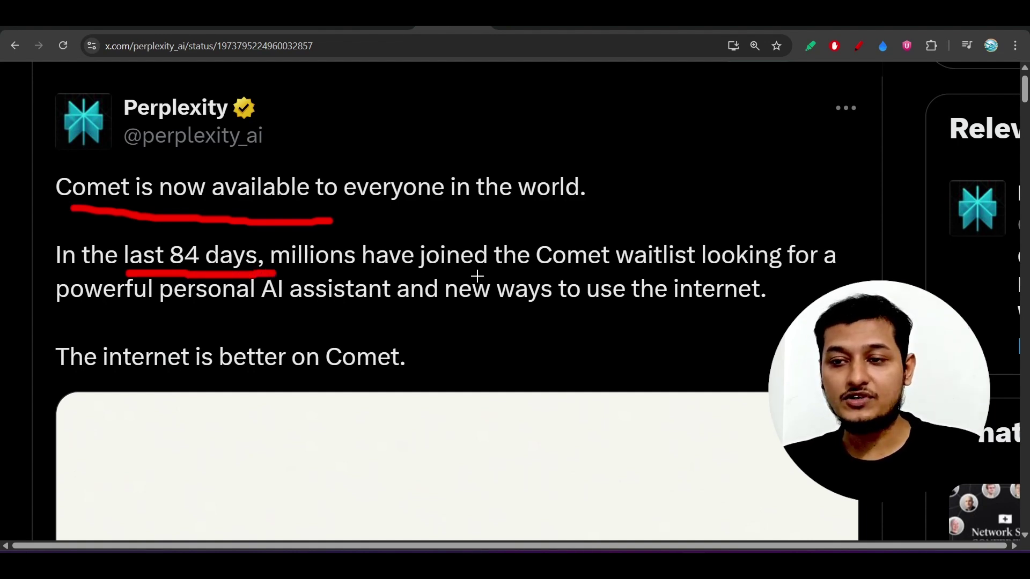
drag(274, 317, 425, 318)
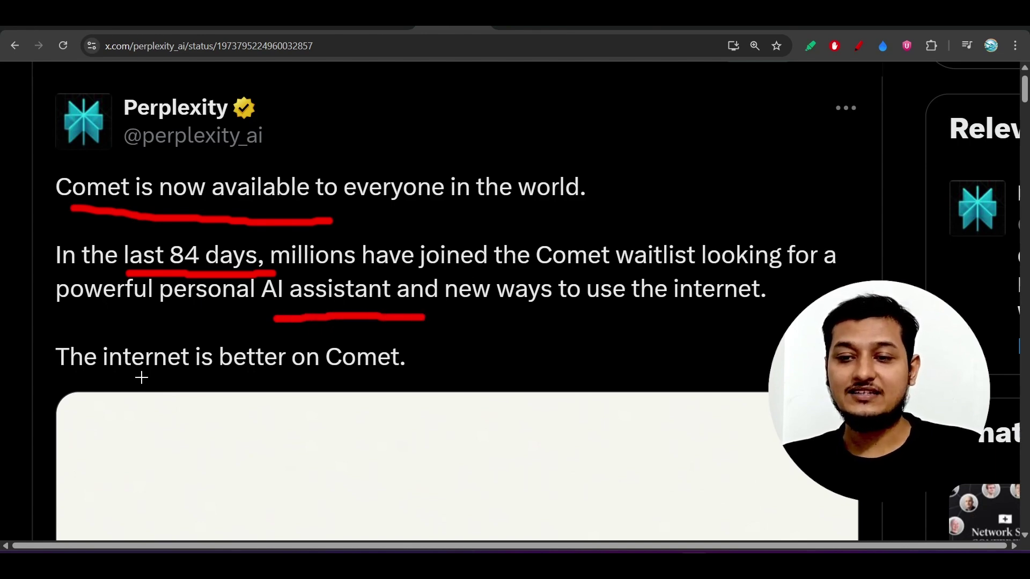
drag(140, 377, 374, 376)
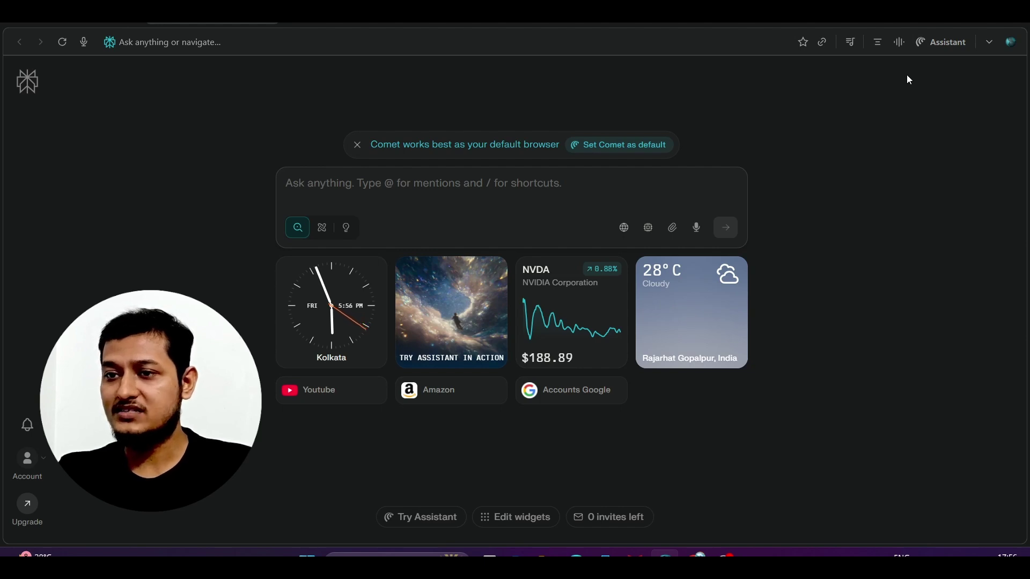
Switch to the Comet browser, open its Assistant sidebar, and start and end a voice conversation there
click(936, 47)
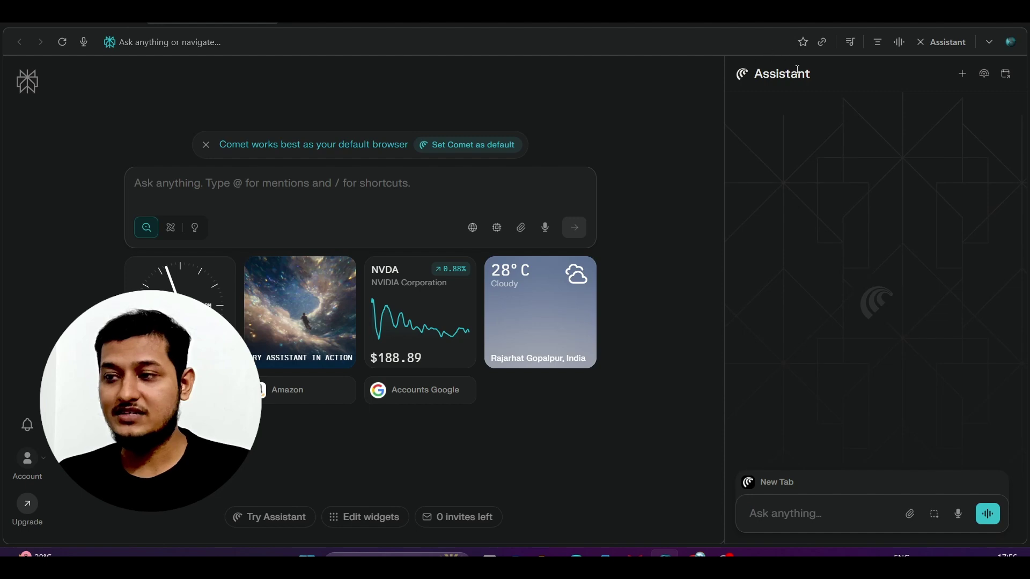
click(896, 41)
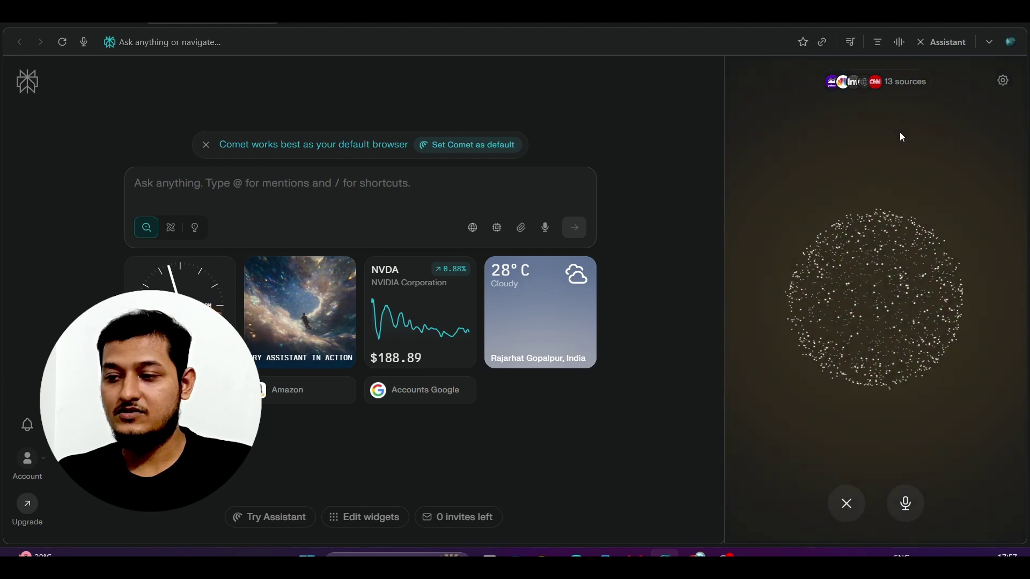
click(858, 514)
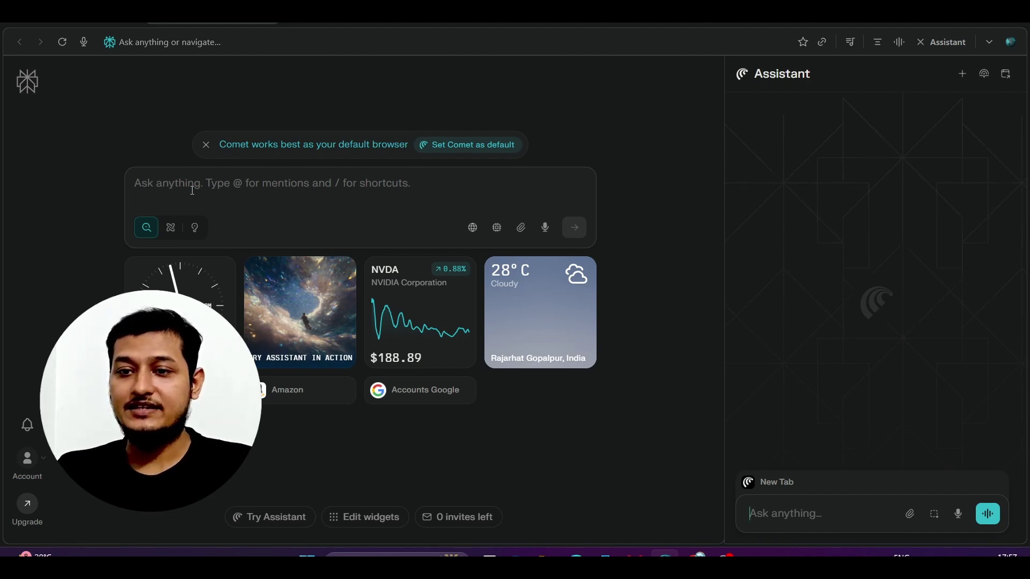
click(152, 189)
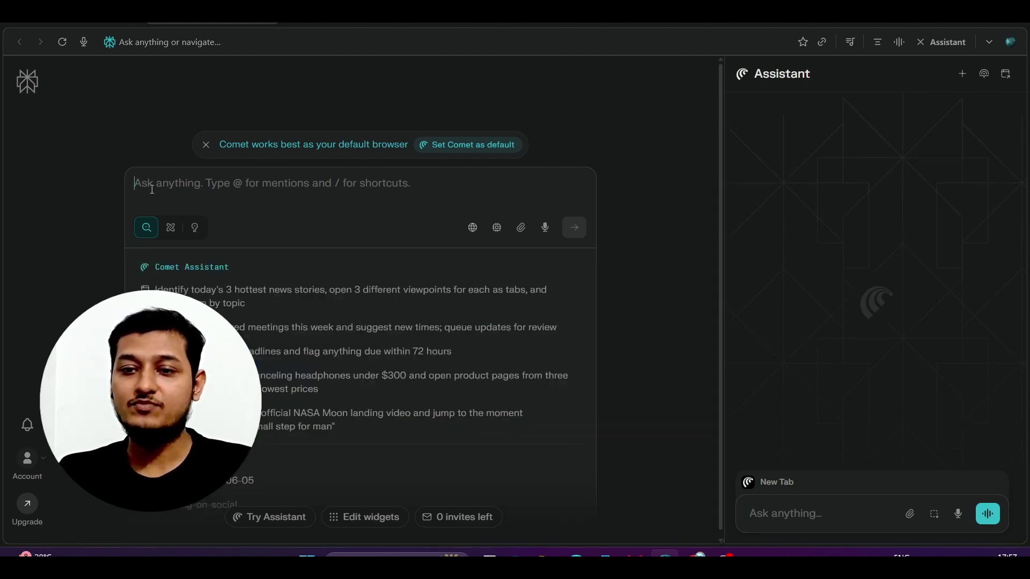
click(89, 186)
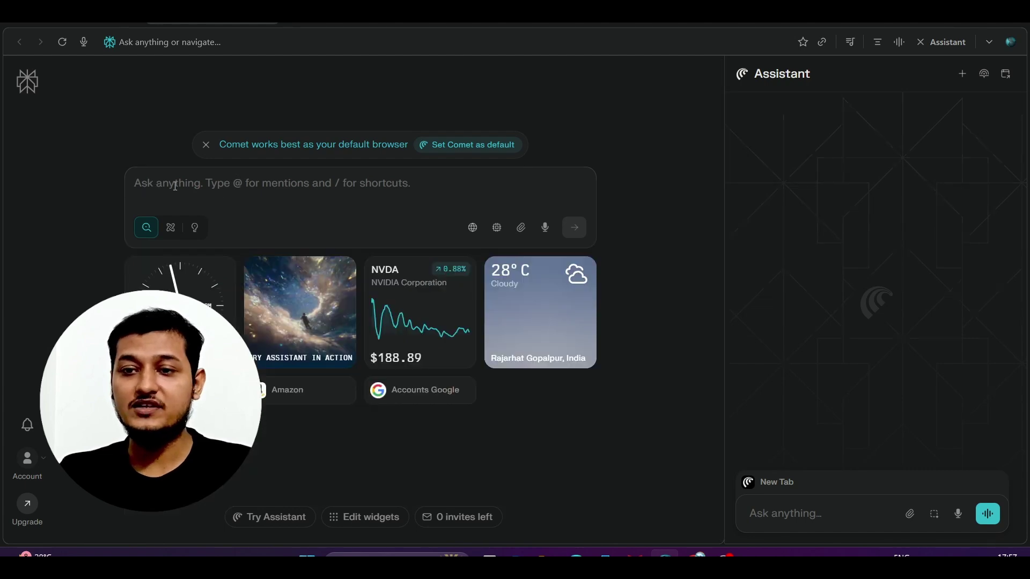
click(240, 200)
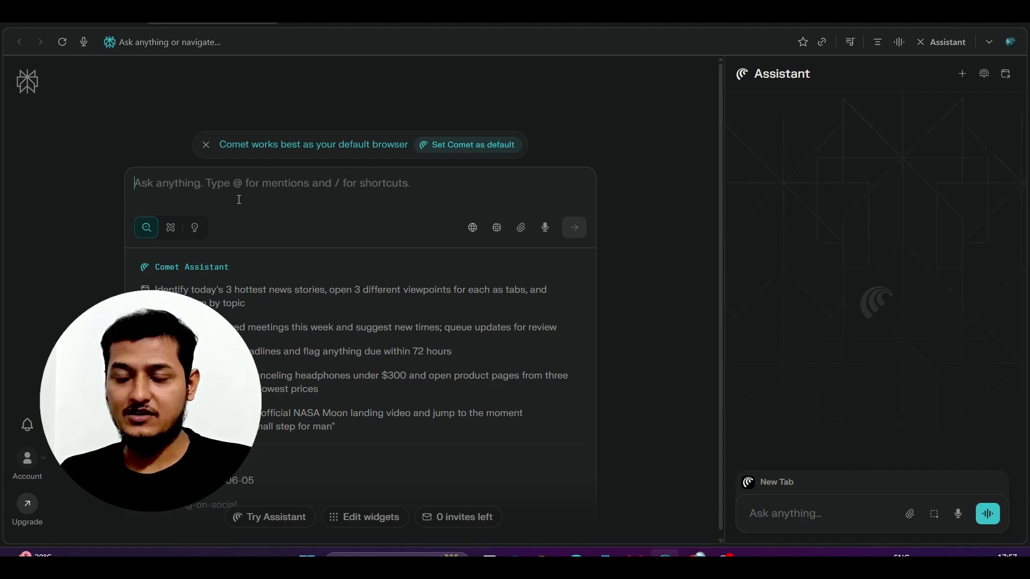
click(135, 154)
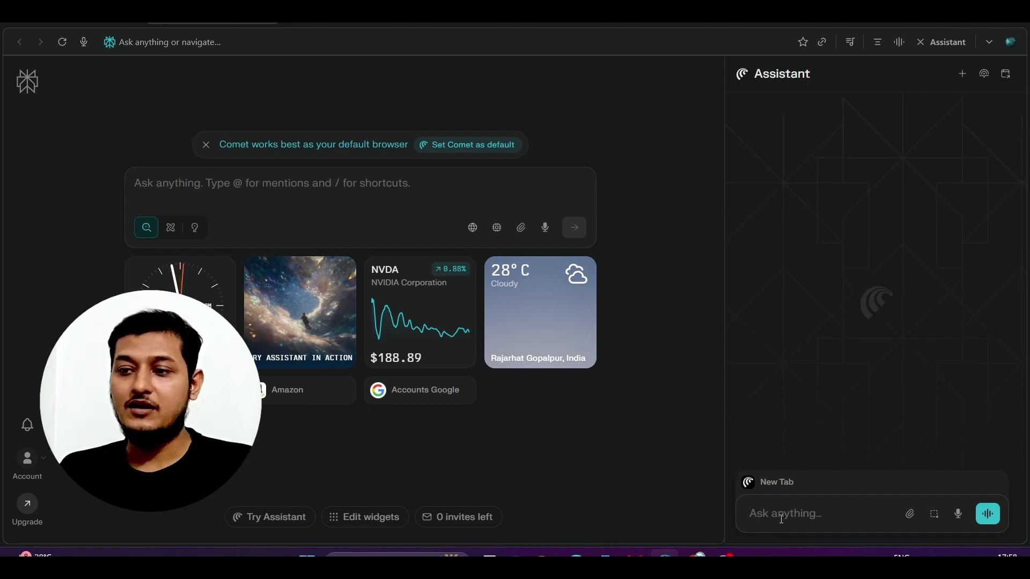
Send the Assistant the prompt "go at flipkart and search for iphone 17"
text(go)
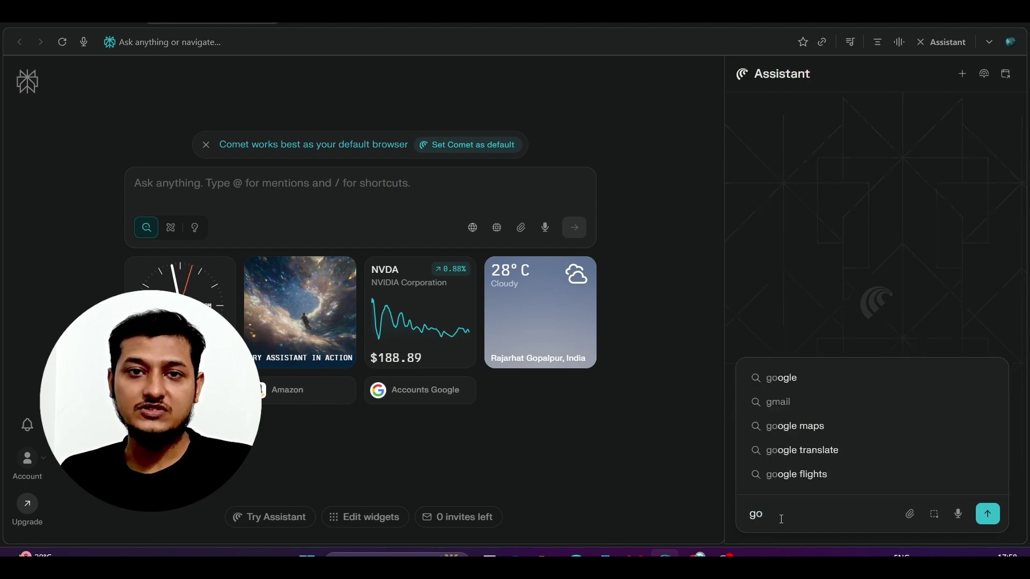
text( at ama)
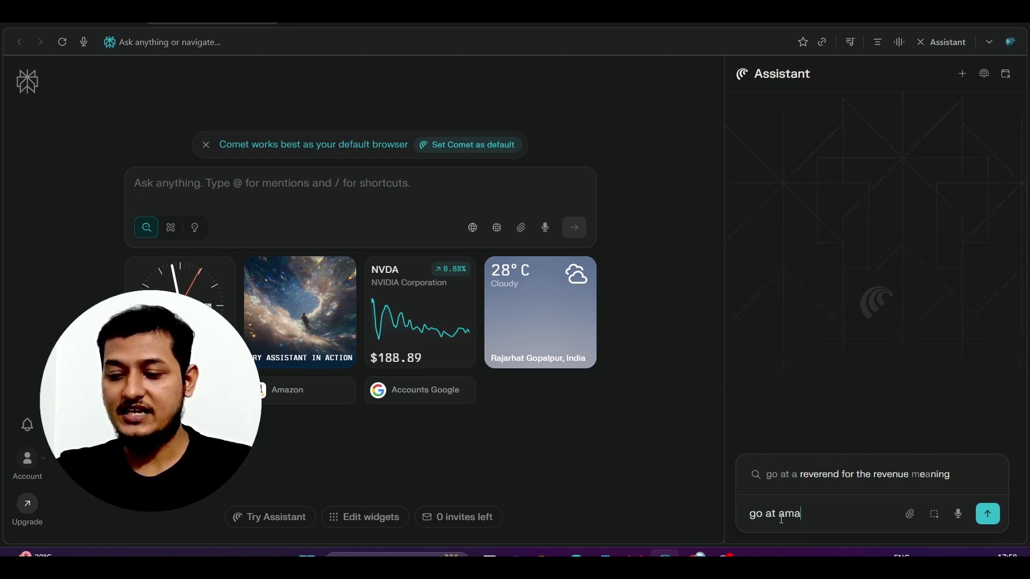
key(BackSpace)
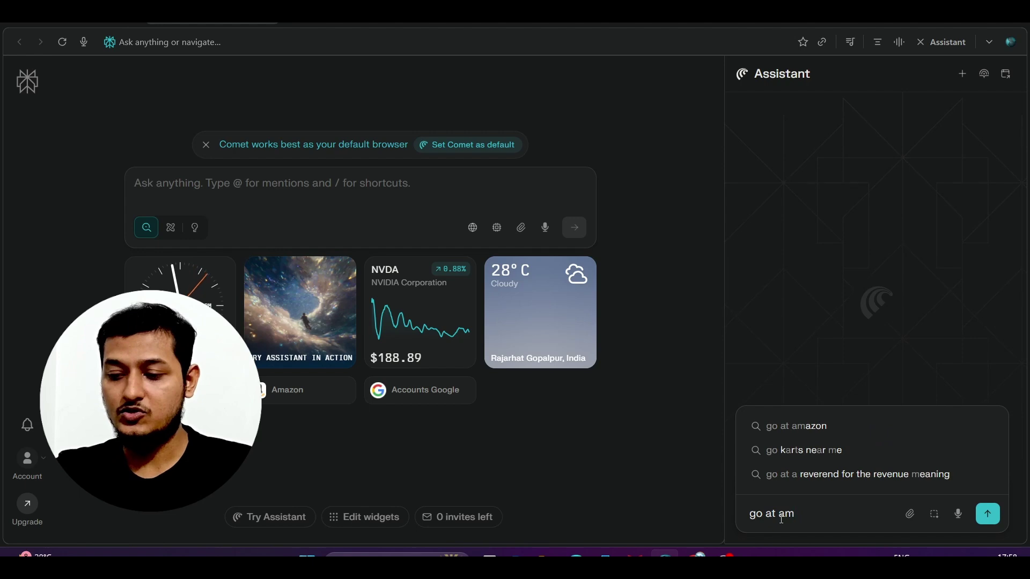
key(BackSpace)
key(BackSpace)
text(flip)
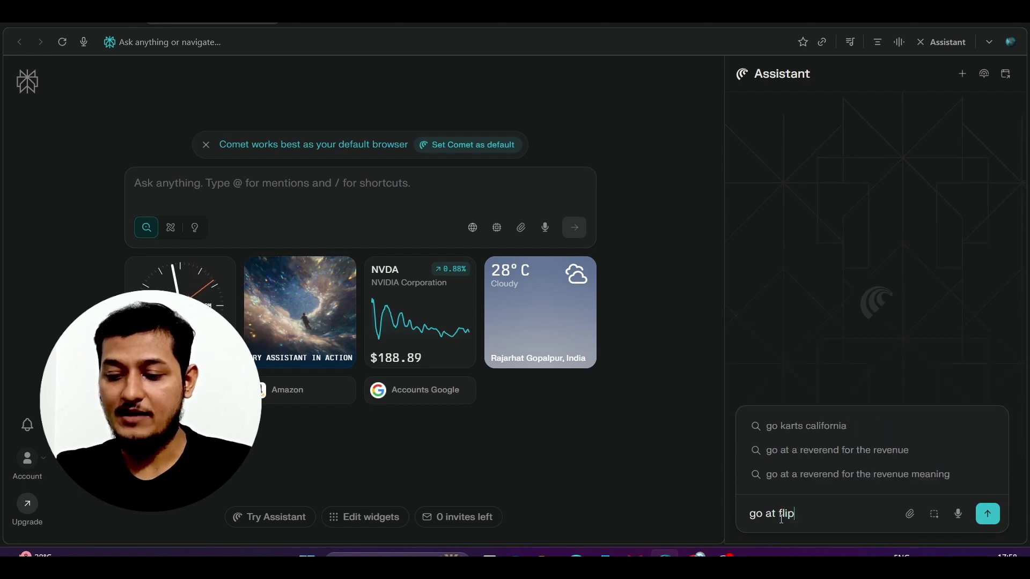
text(kart)
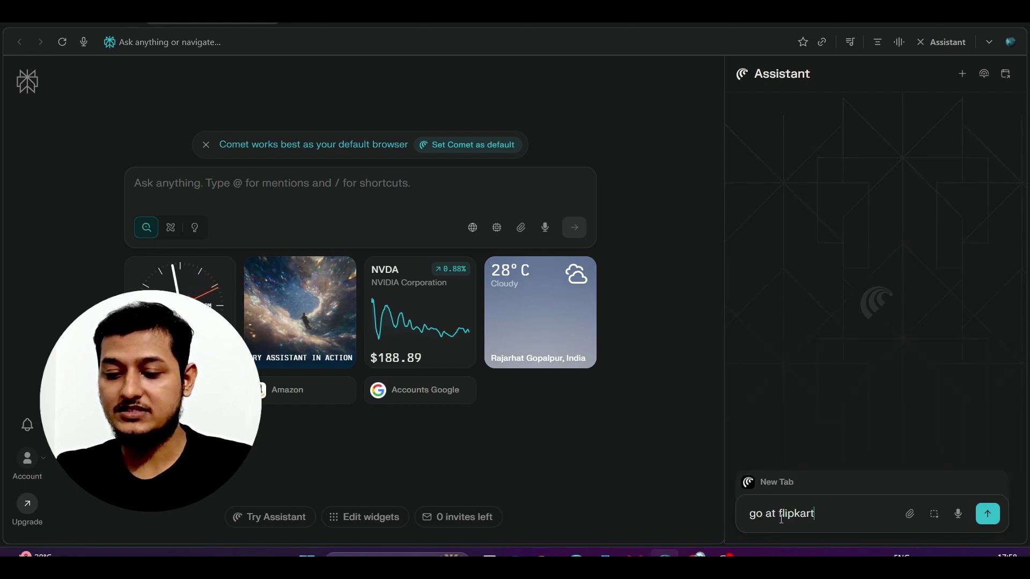
text( and s)
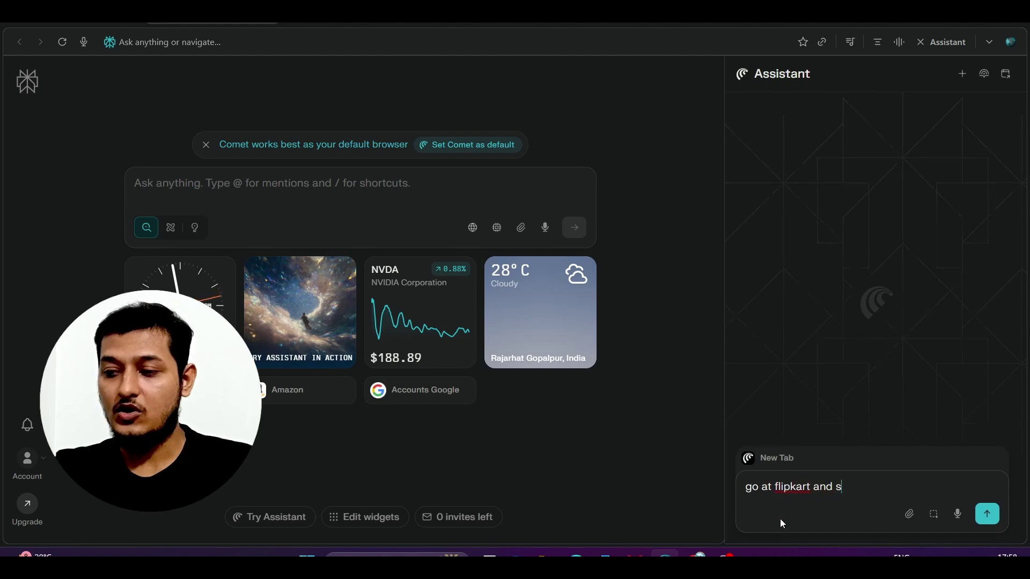
text(earch)
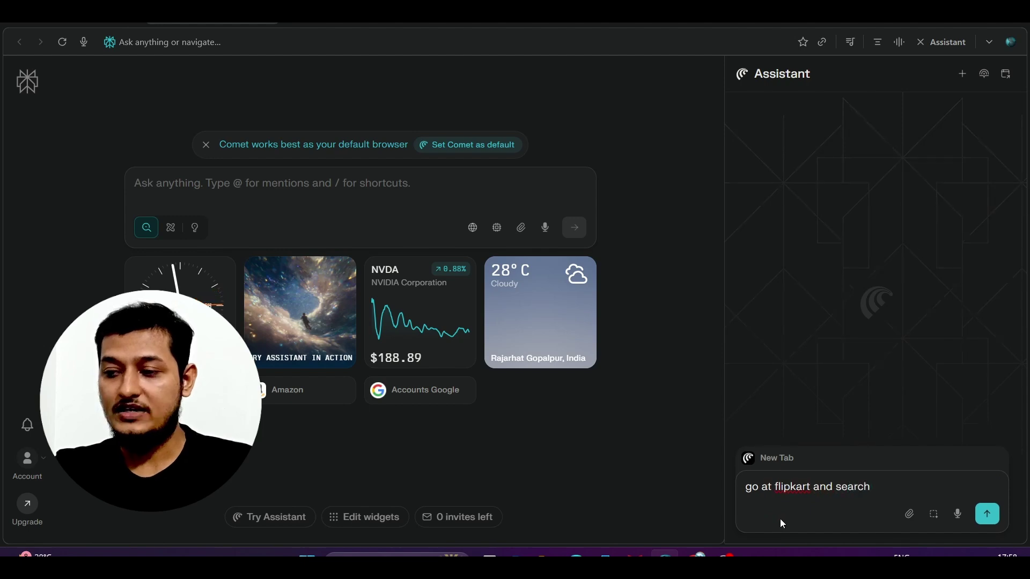
text( for )
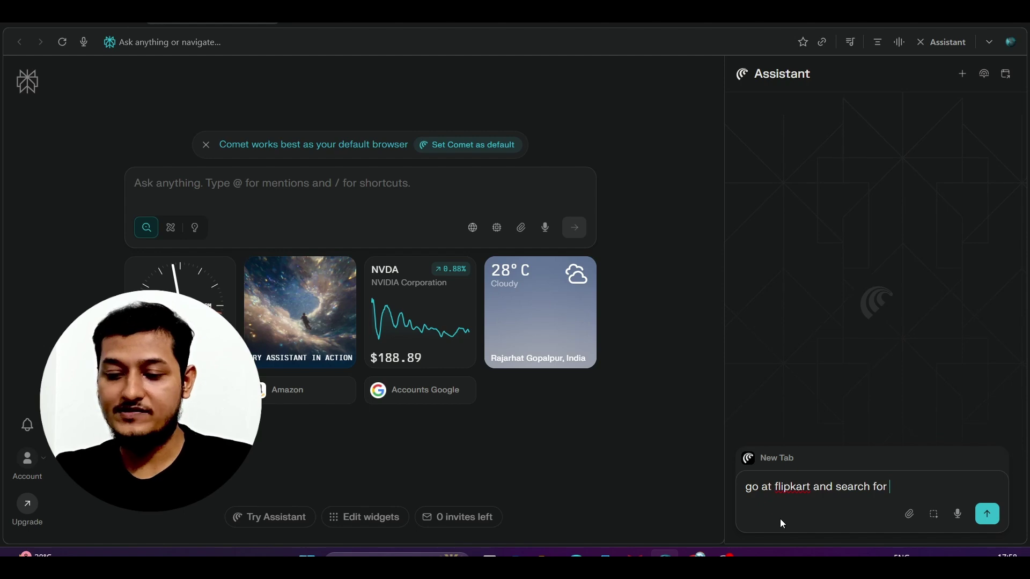
text(iphone )
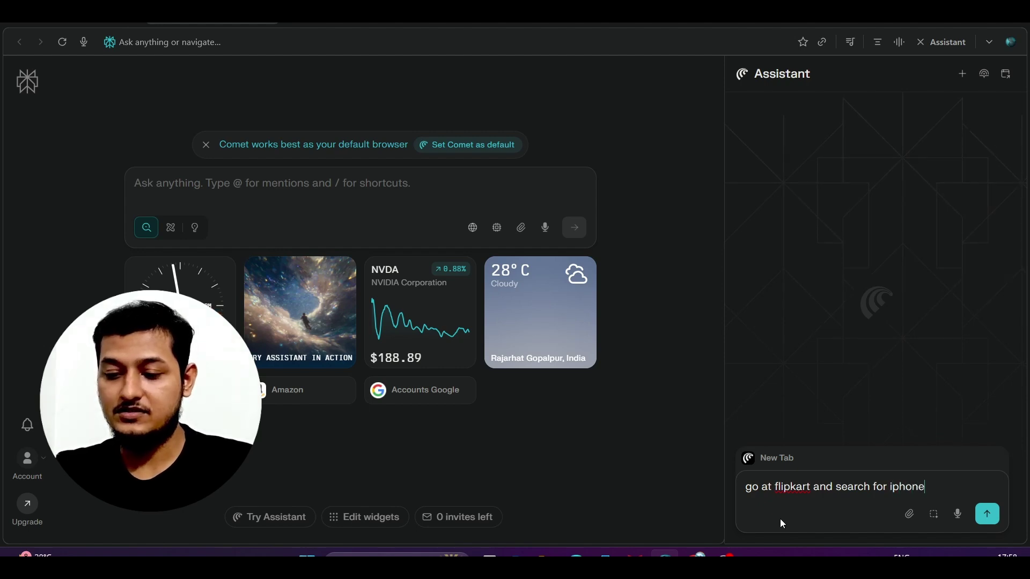
text(17)
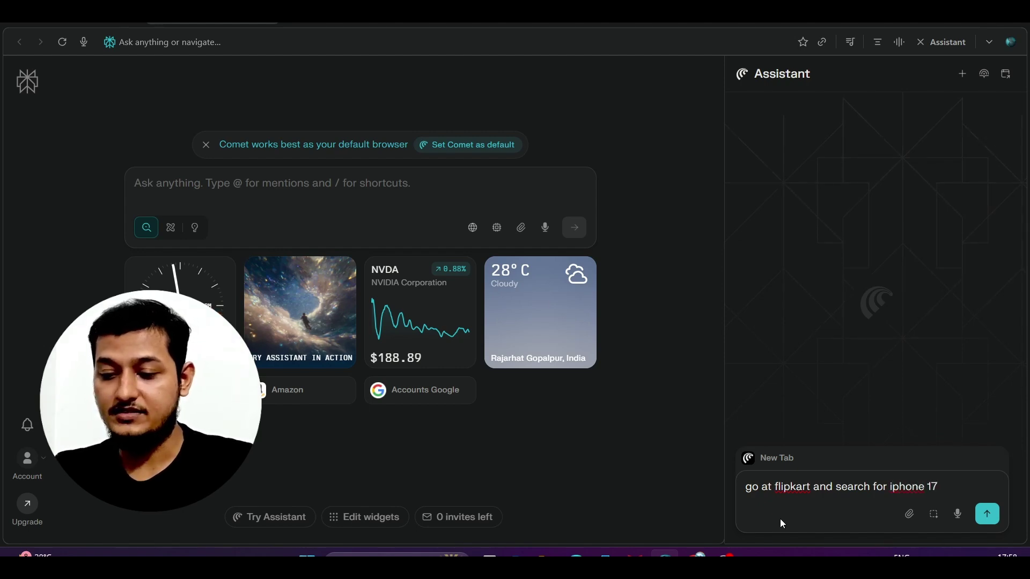
key(Return)
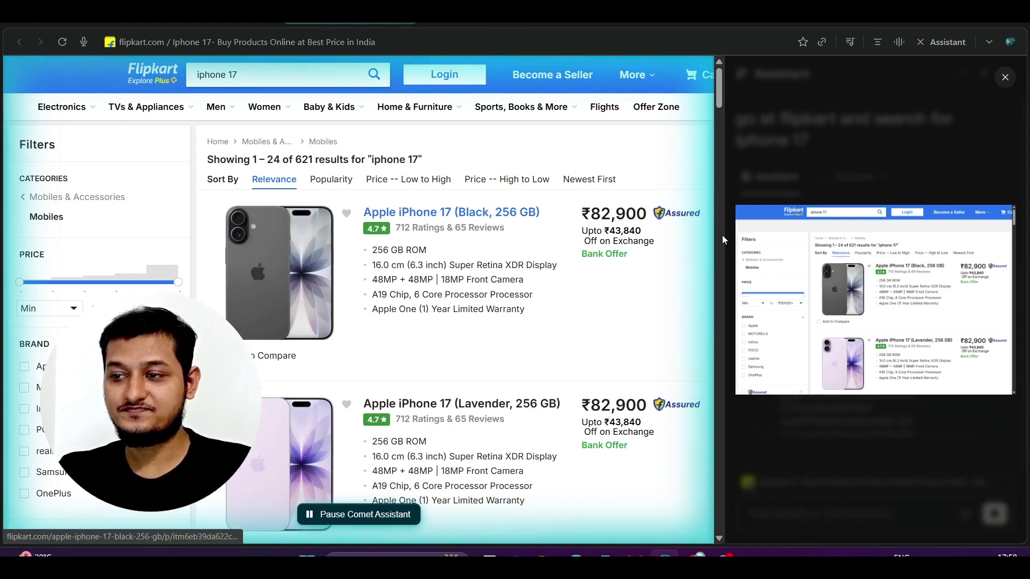
click(1005, 77)
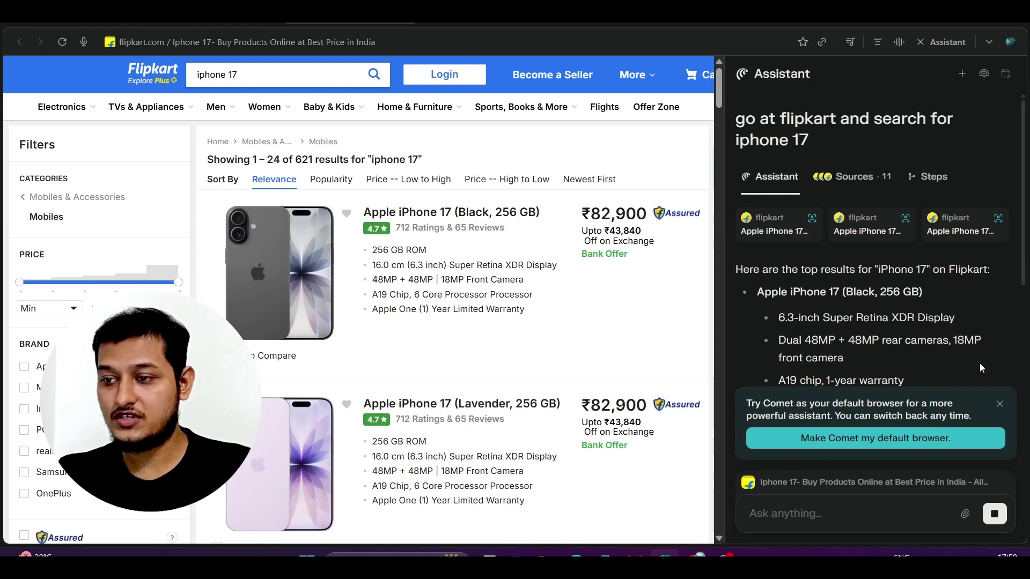
click(1000, 404)
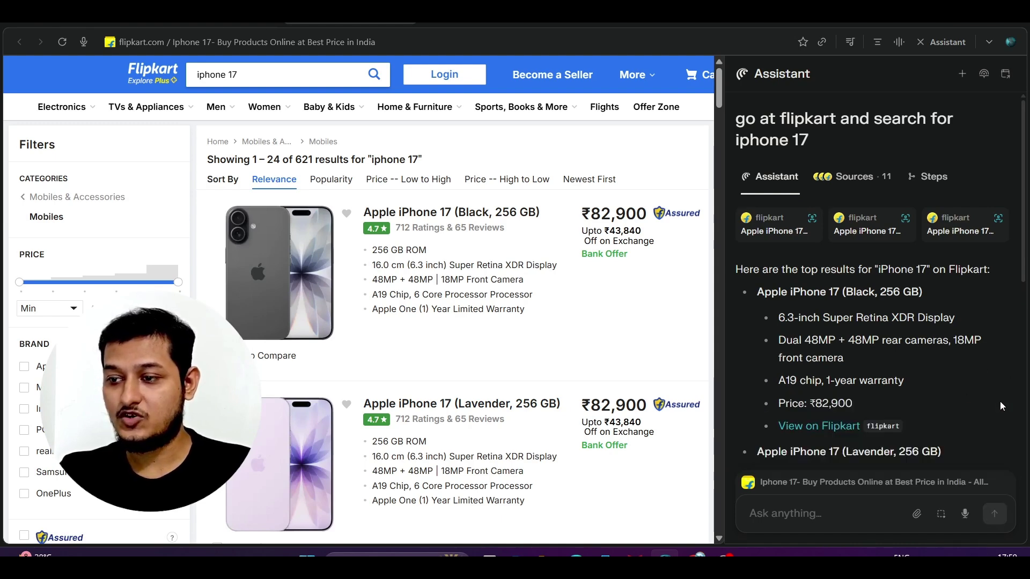
scroll(893, 358, down, 5)
scroll(894, 358, up, 5)
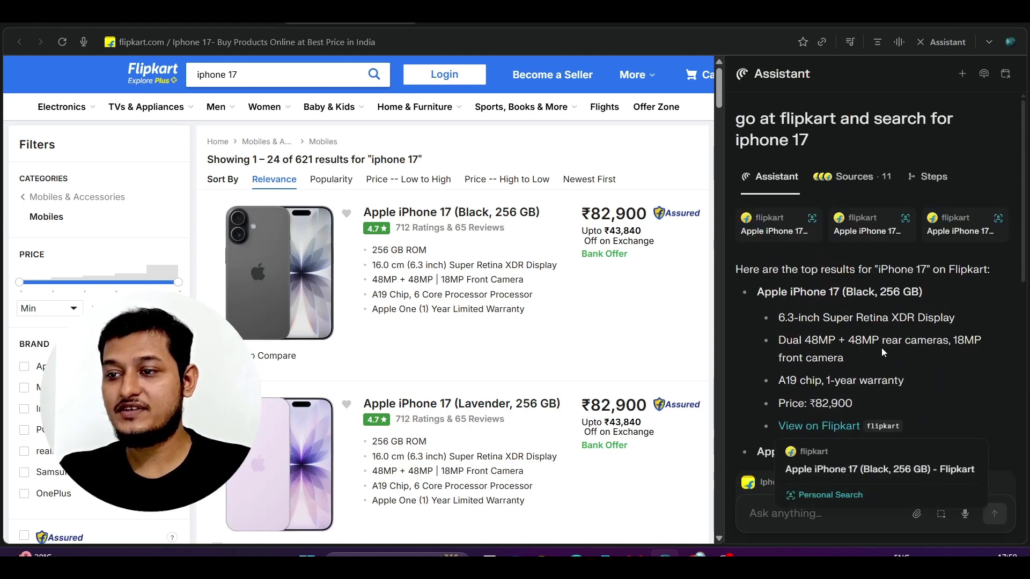
scroll(832, 295, down, 5)
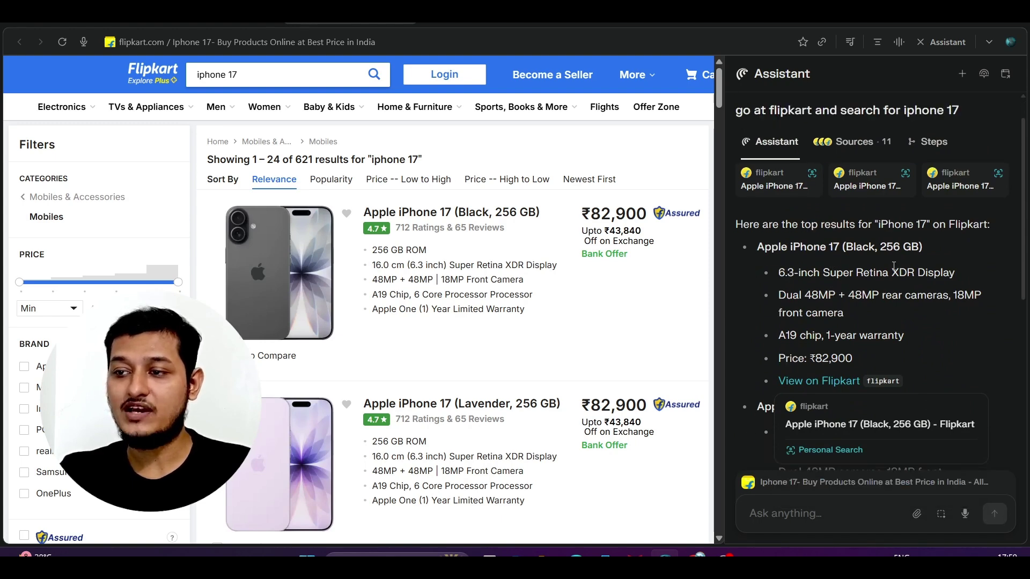
scroll(892, 266, down, 3)
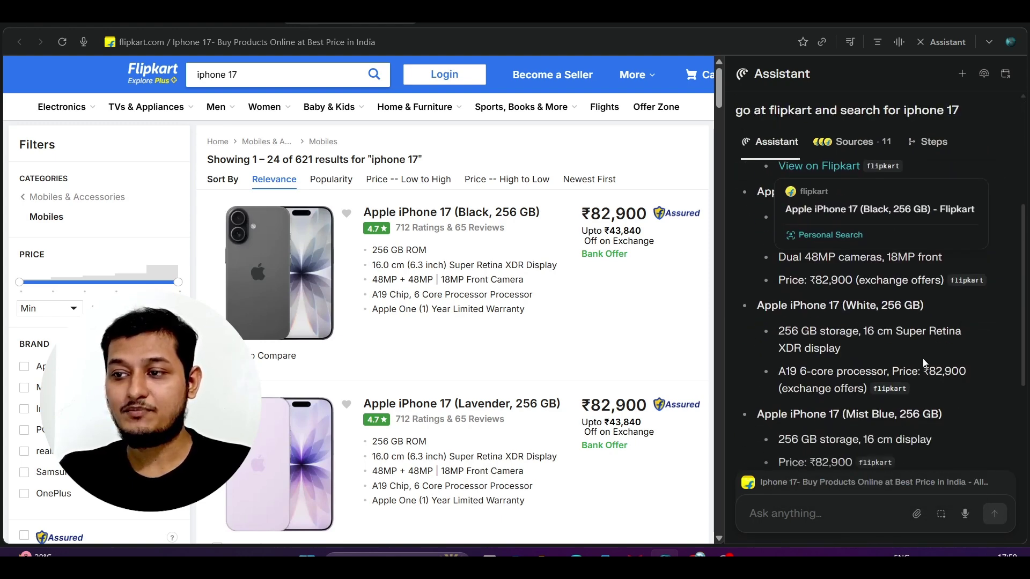
scroll(923, 359, down, 8)
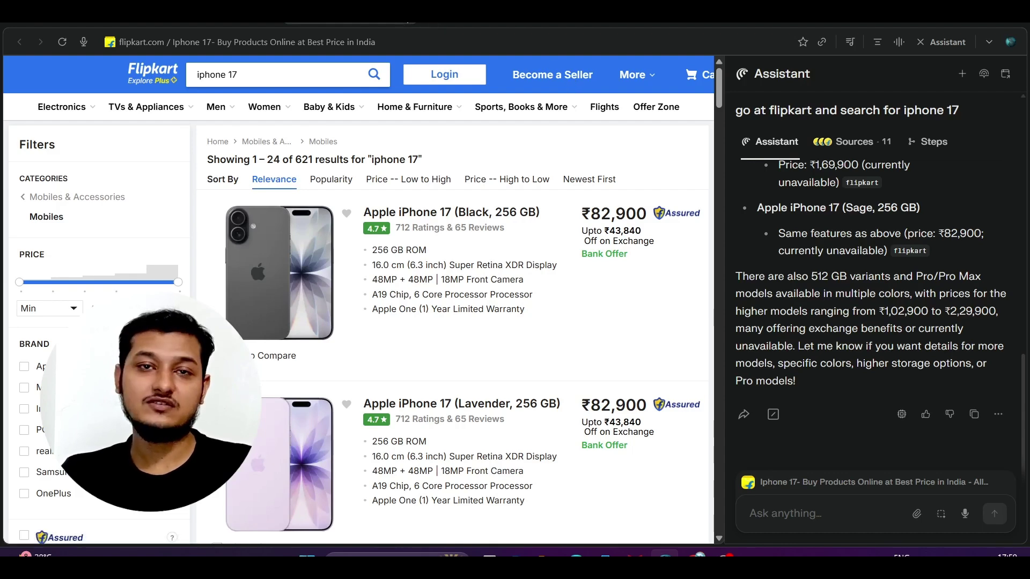
Return to the blank new-tab page and start a new Assistant conversation
click(435, 26)
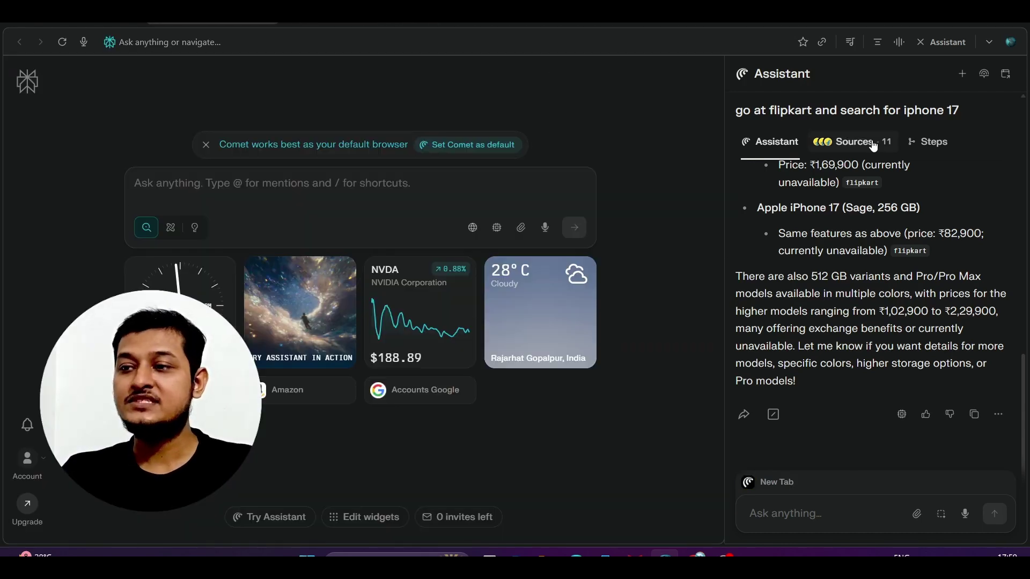
click(962, 75)
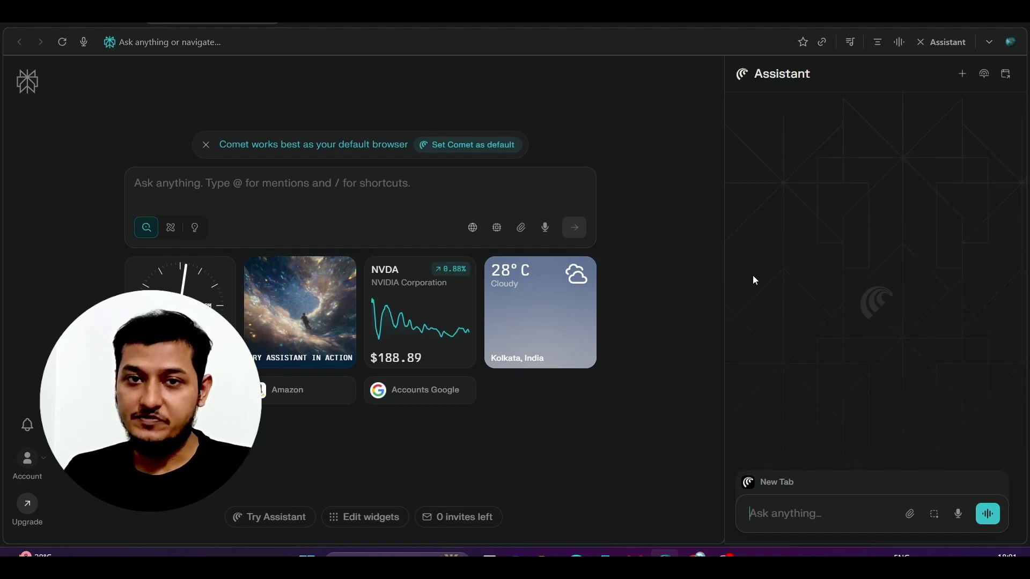
Switch to the Gmail inbox in Chrome and open the Google AI Studio email about the new Gemini 2.5 Flash models
mouse_move(697, 553)
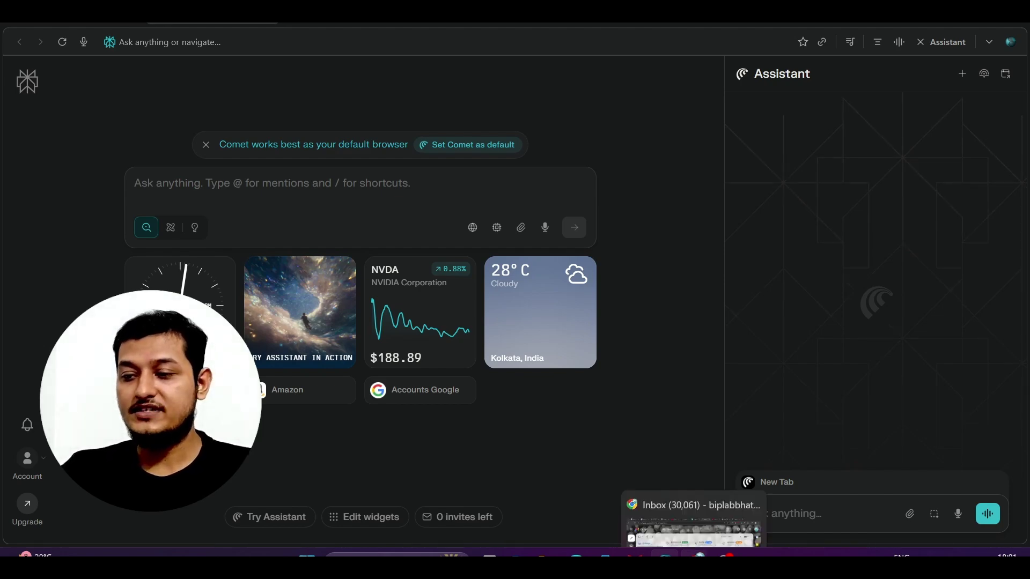
click(694, 518)
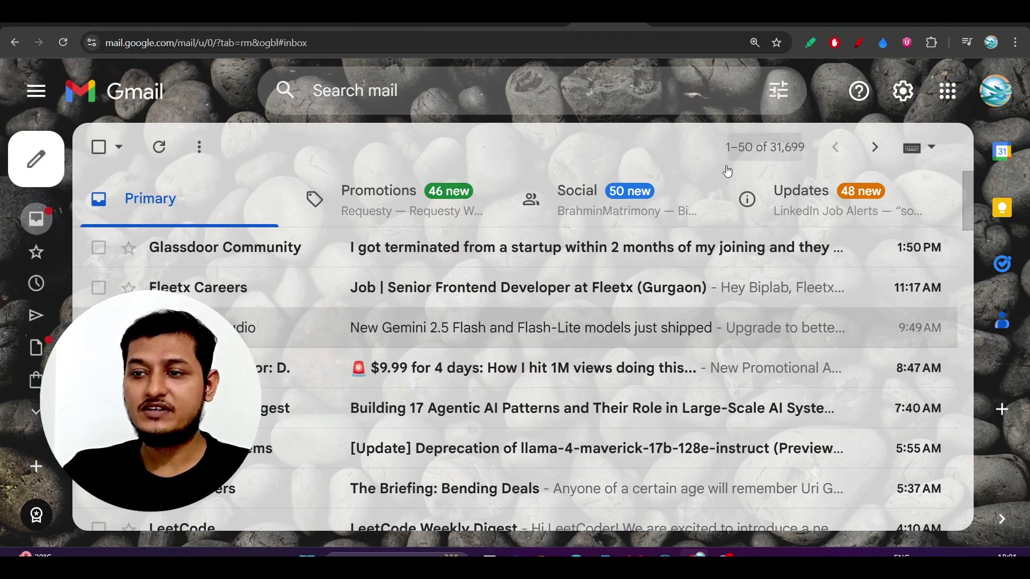
click(244, 325)
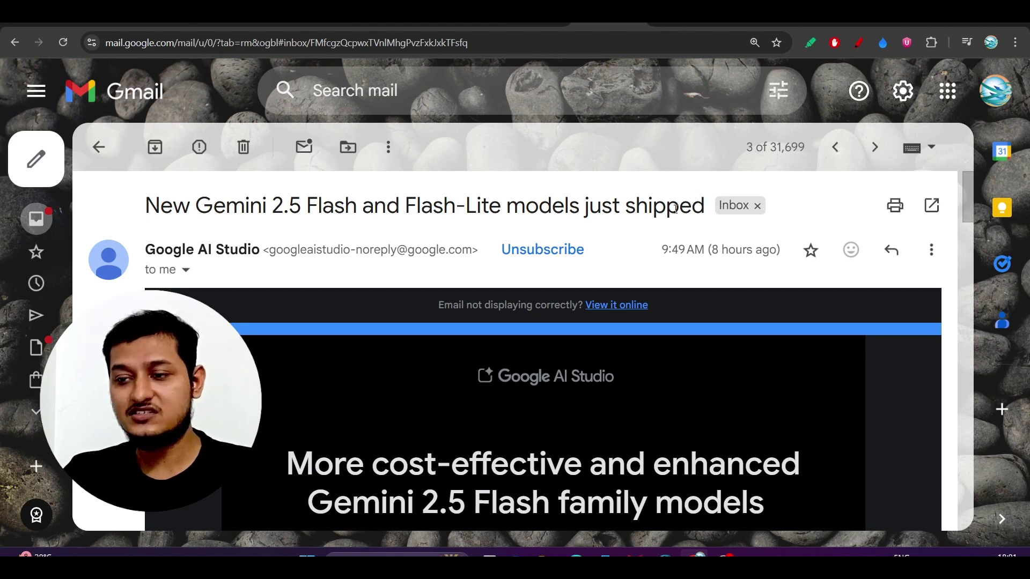
Switch back to Comet and send the Assistant the prompt "check my gmail and find the email from Google AI Studio"
click(665, 552)
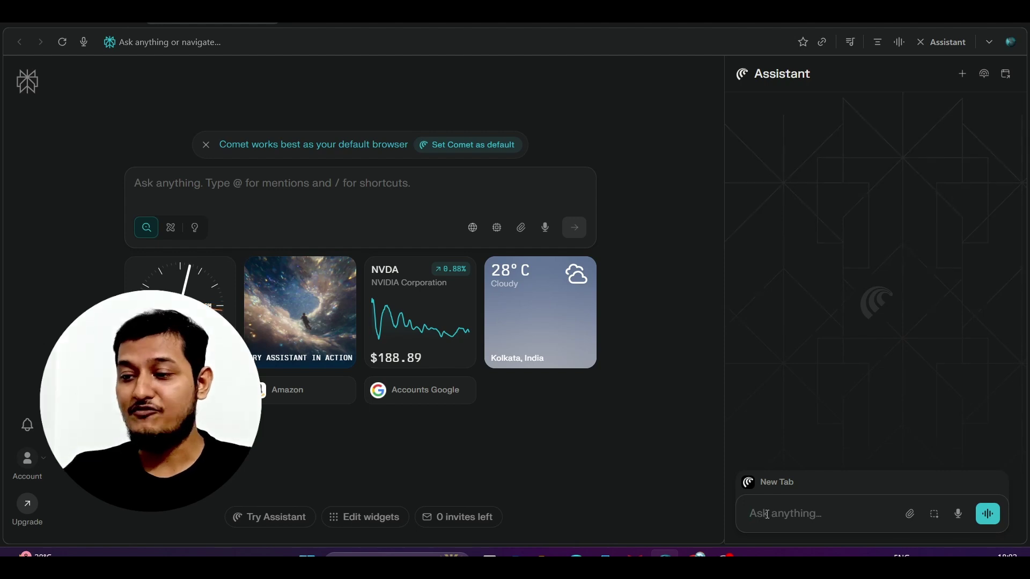
text(check my gmail and find the email from Google AI Studio)
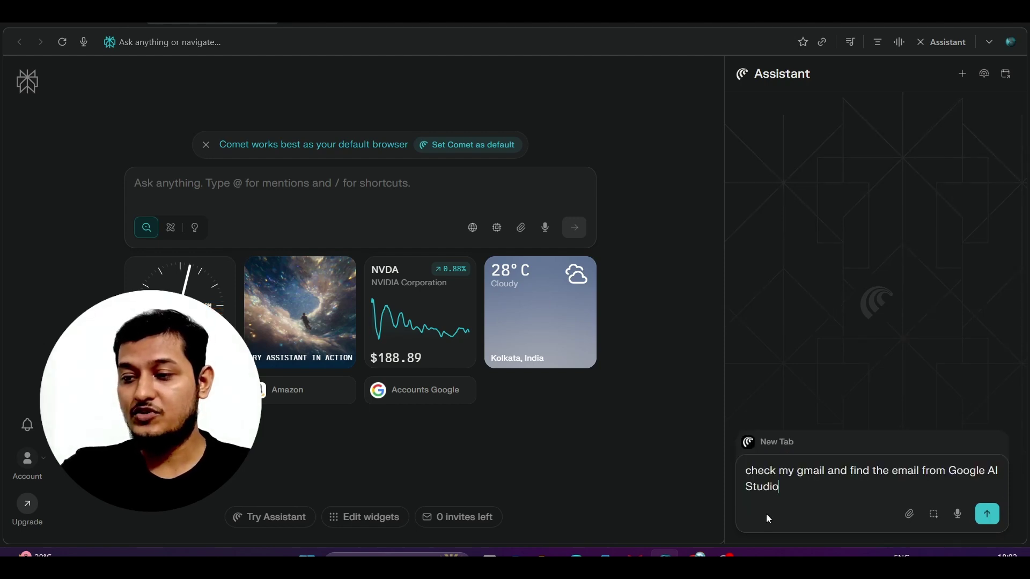
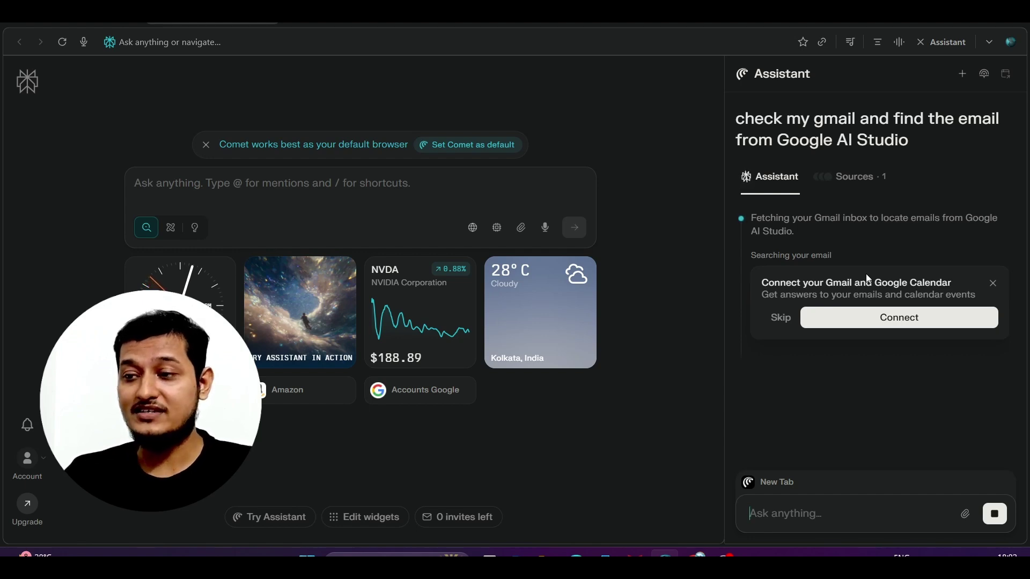
Start connecting Gmail and Google Calendar through the Google sign-in page and review the access that Perplexity Connector requests
click(871, 322)
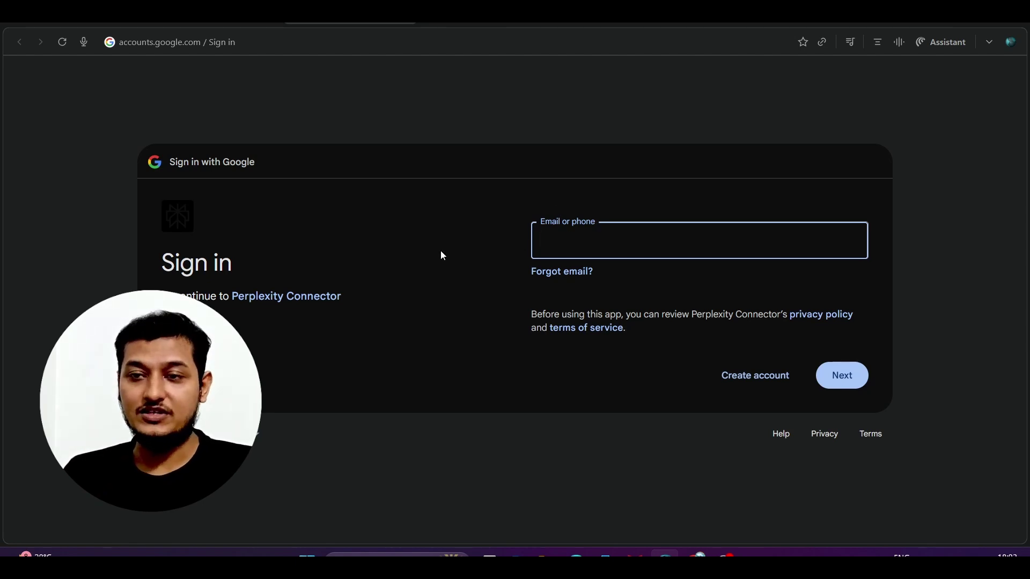
click(290, 26)
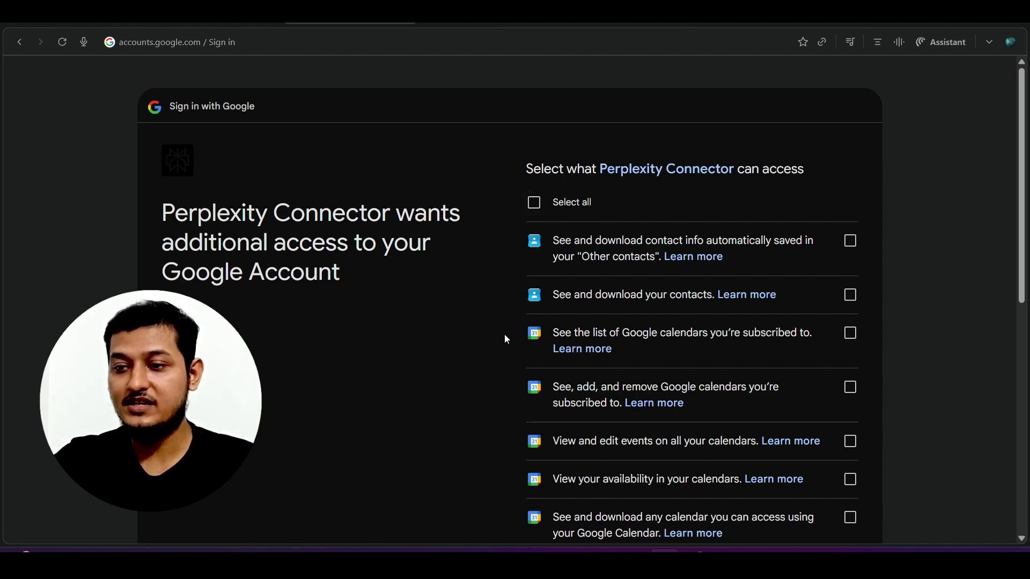
key(ctrl+plus)
scroll(552, 345, down, 5)
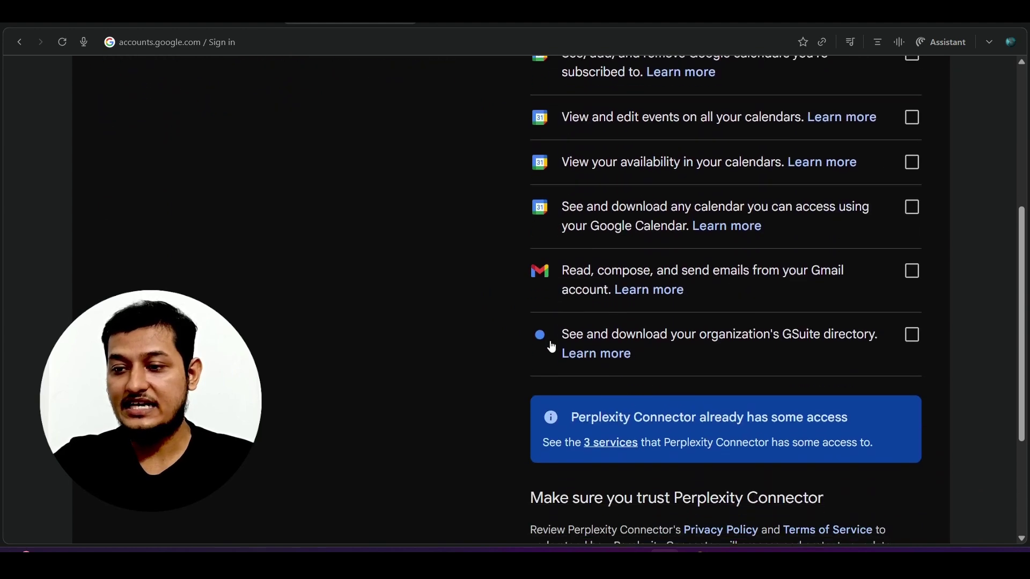
scroll(549, 340, up, 7)
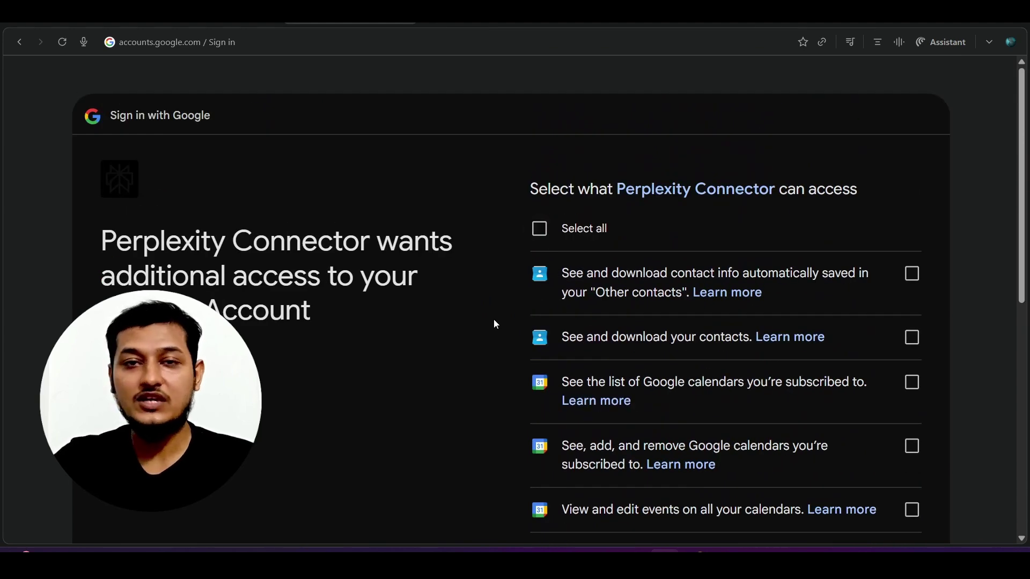
key(ctrl+minus)
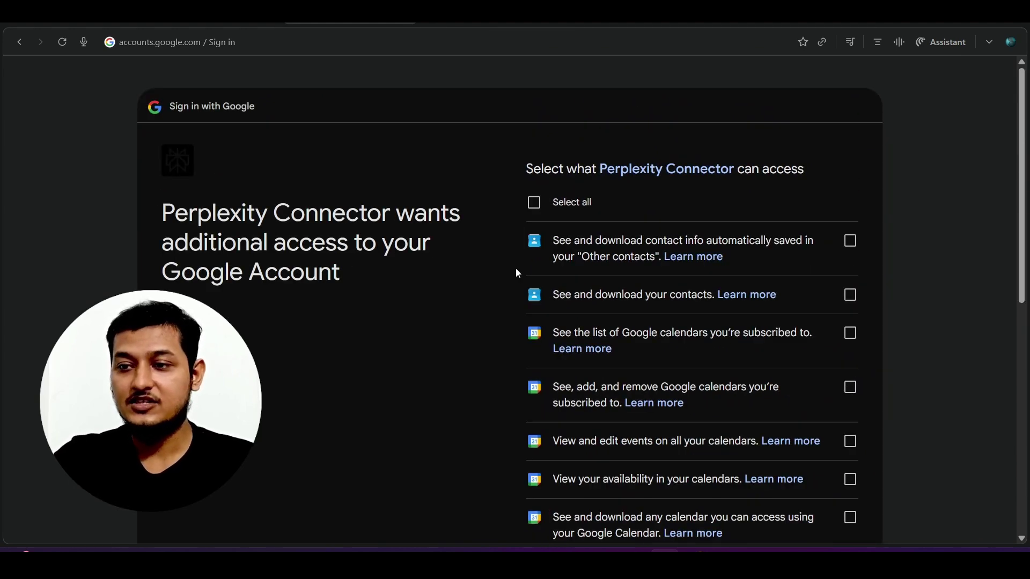
click(535, 210)
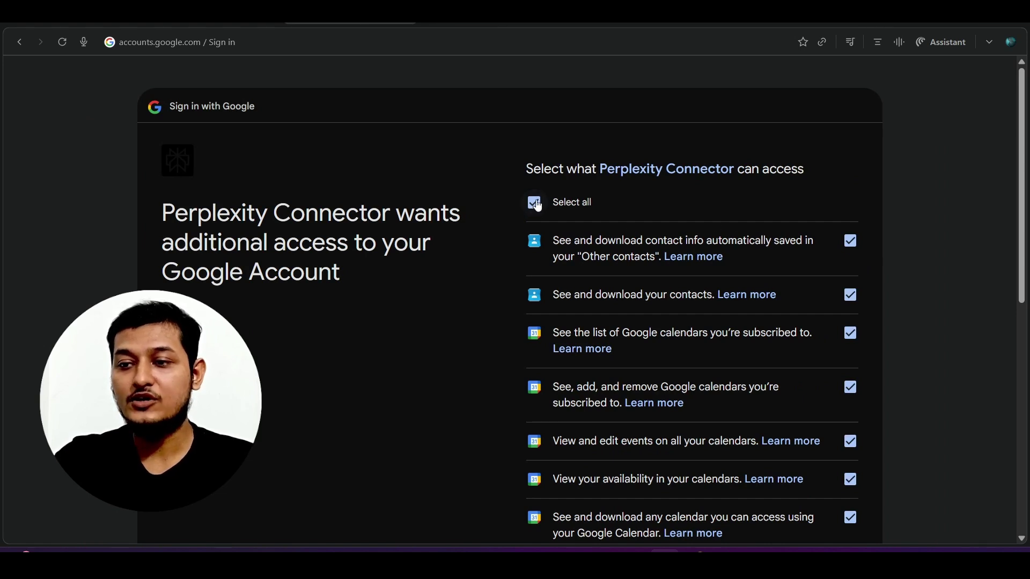
click(538, 207)
scroll(816, 363, down, 1)
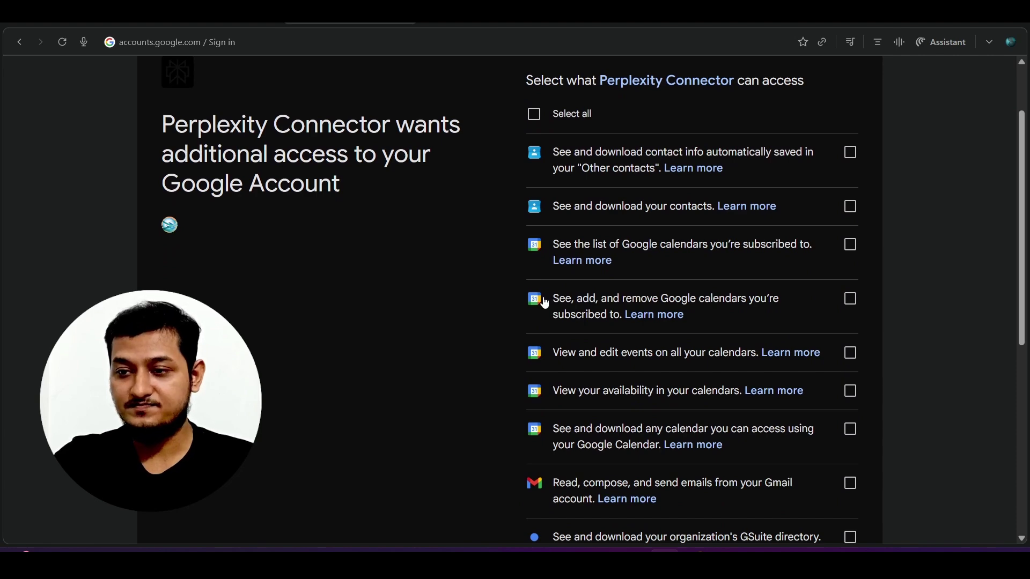
scroll(542, 434, down, 1)
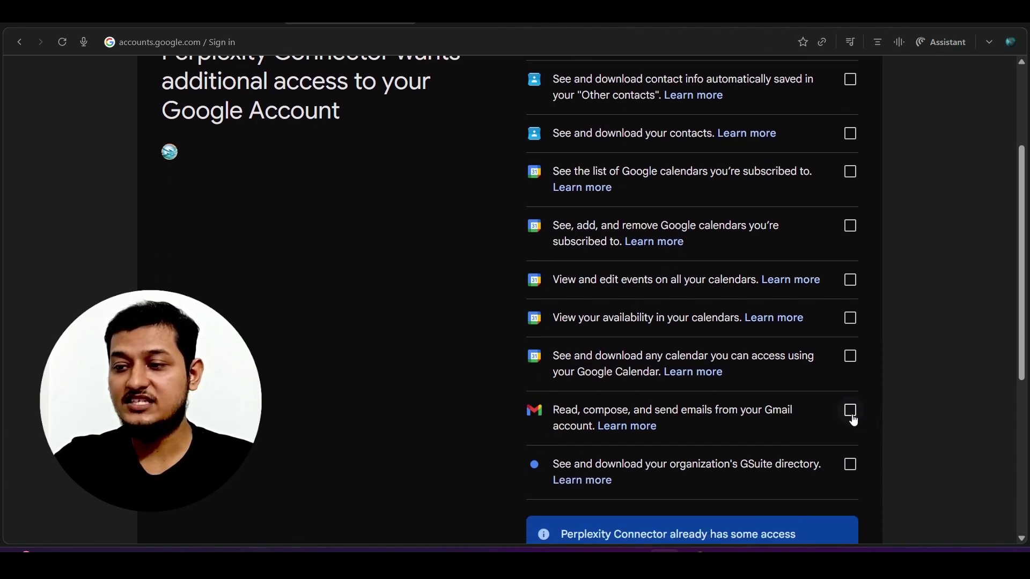
scroll(862, 325, up, 2)
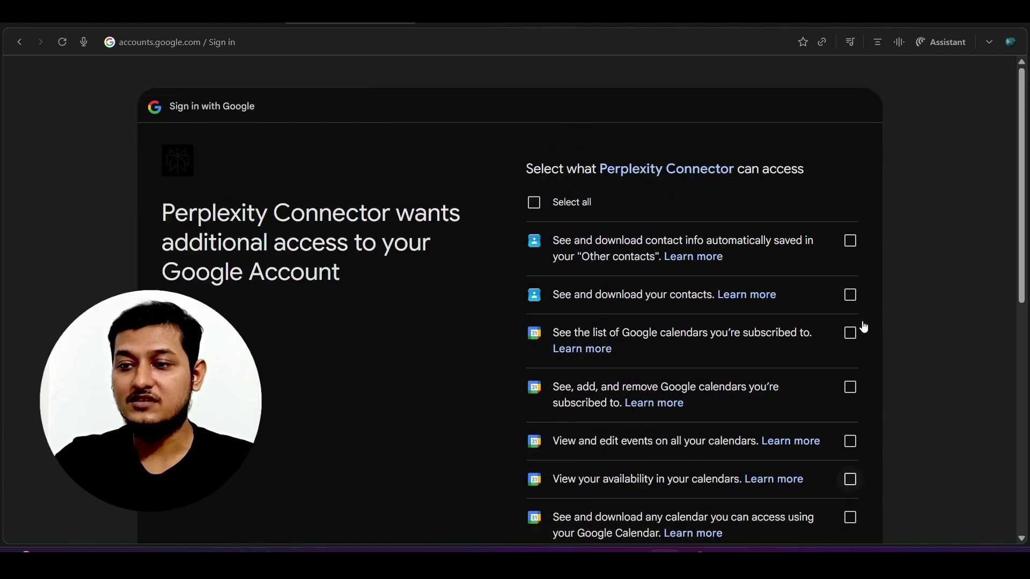
scroll(784, 349, down, 3)
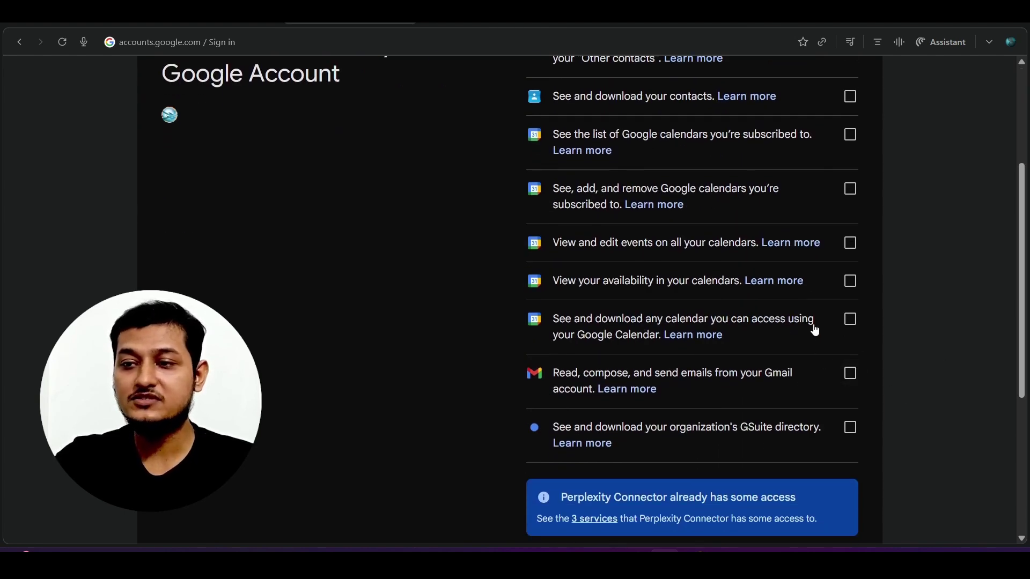
scroll(672, 260, up, 1)
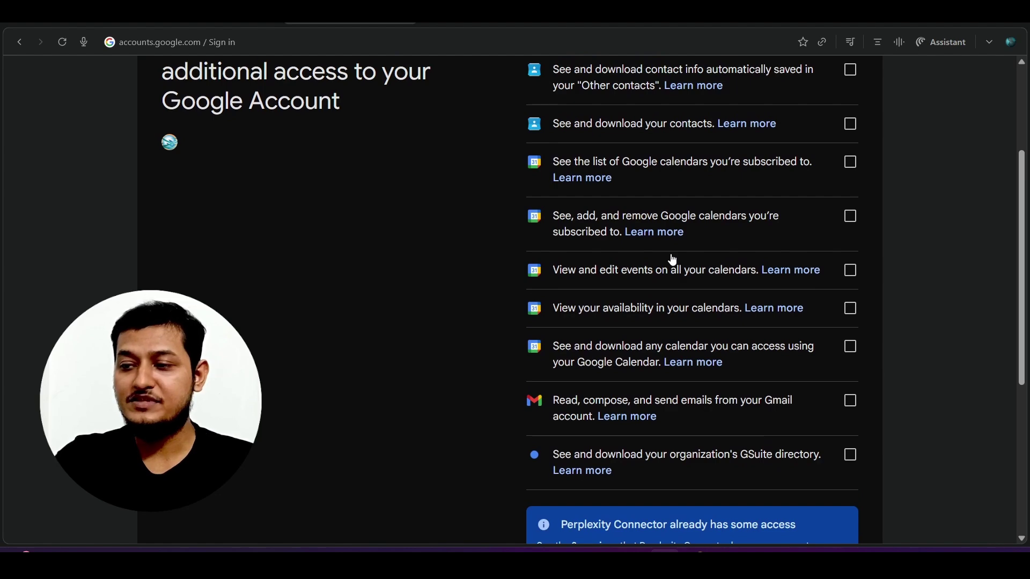
Grant Perplexity Connector all of the requested Google permissions, continue, and check the Gmail connector on the Connectors page
click(853, 417)
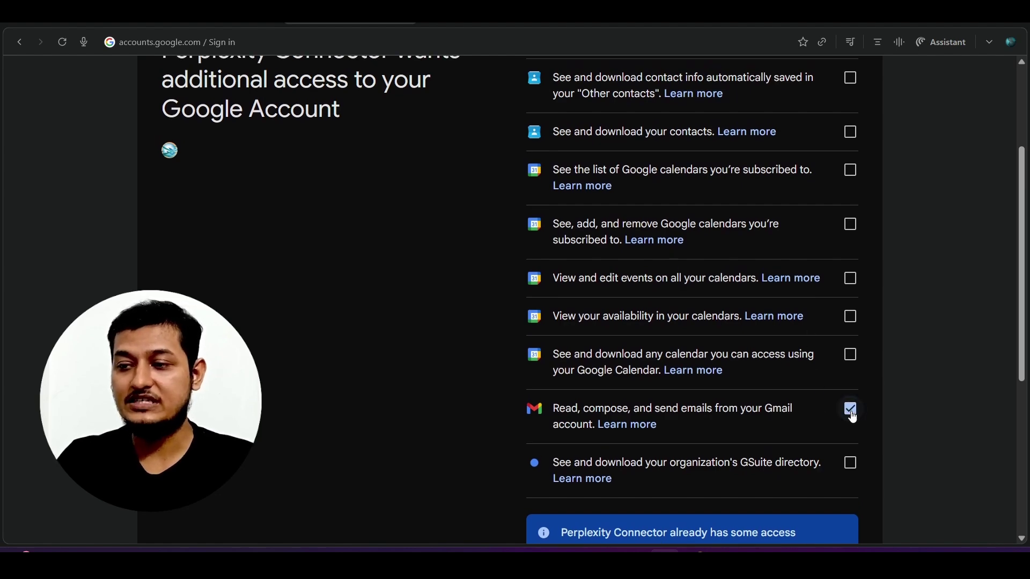
scroll(623, 207, up, 3)
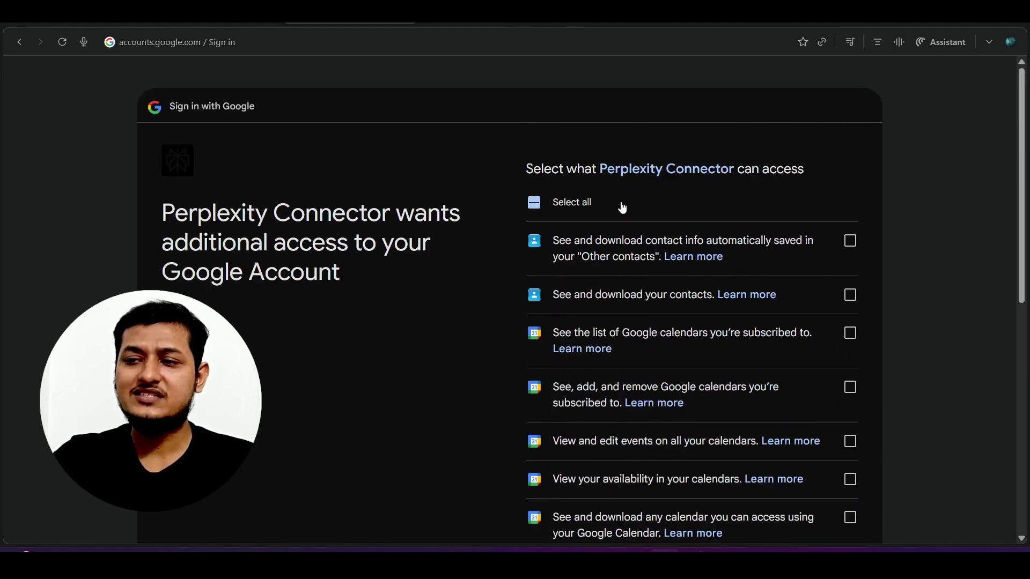
click(534, 208)
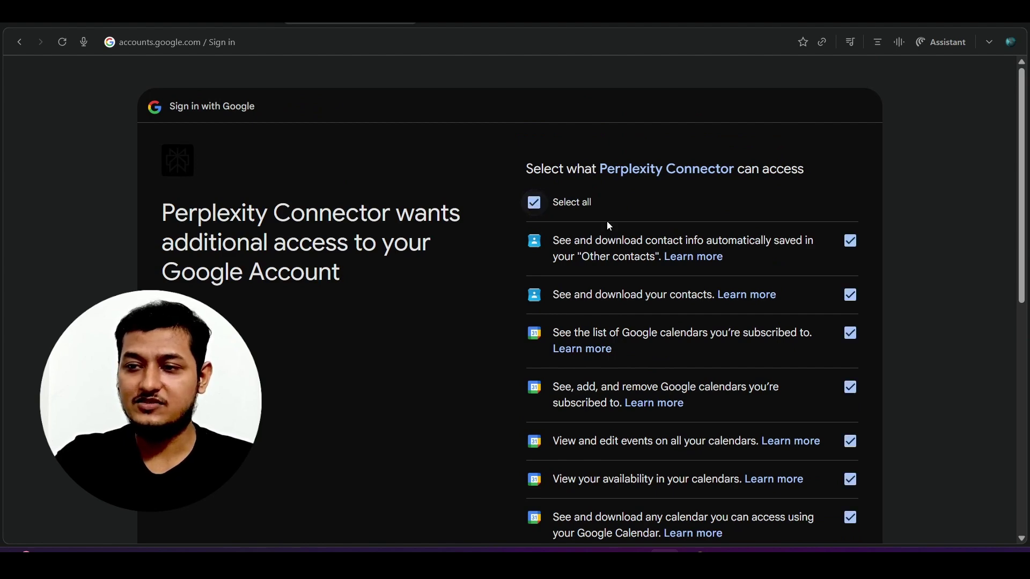
scroll(769, 292, down, 8)
click(770, 431)
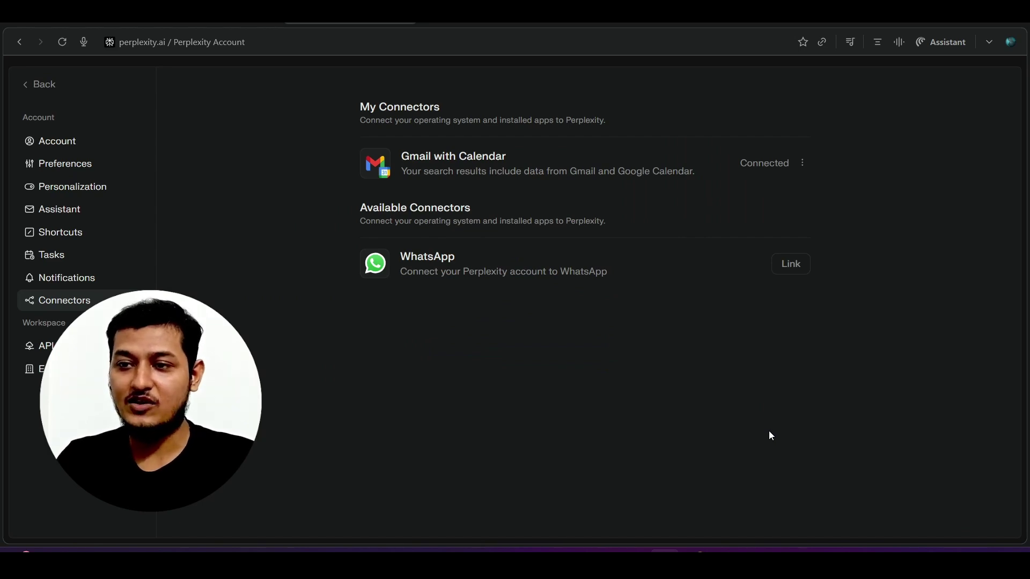
key(ctrl+plus)
key(ctrl+plus)
key(ctrl+plus)
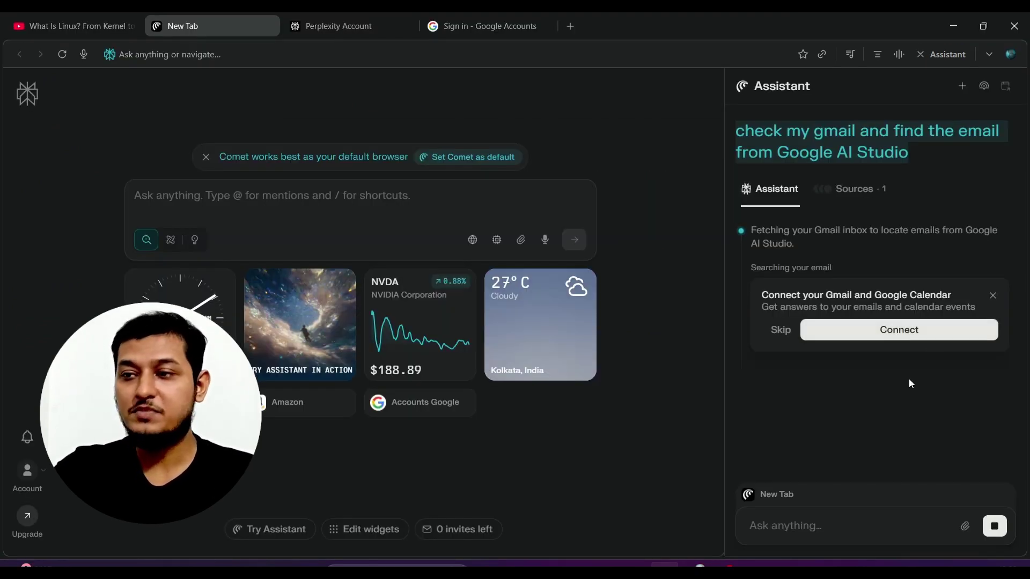
Start a new Assistant conversation and resend the prompt "check my gmail and find the email from Google AI Studio"
click(959, 94)
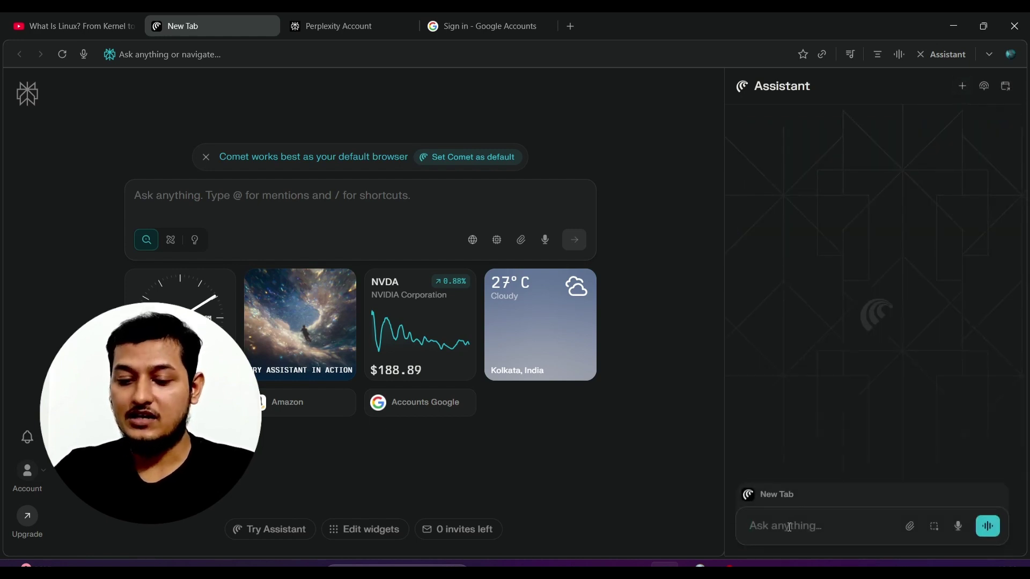
text(check my gmail and find the email from Google AI Studio)
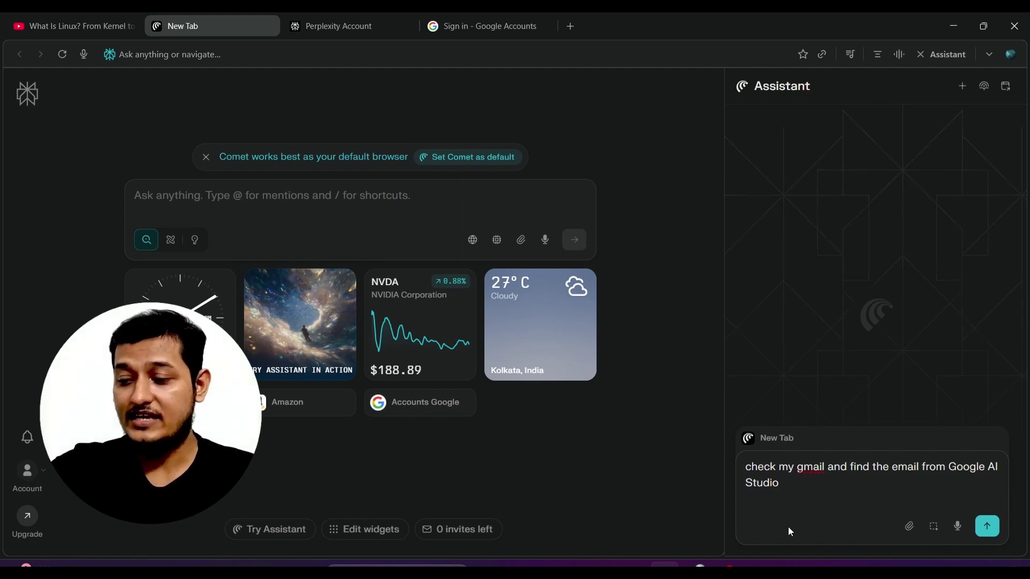
key(Return)
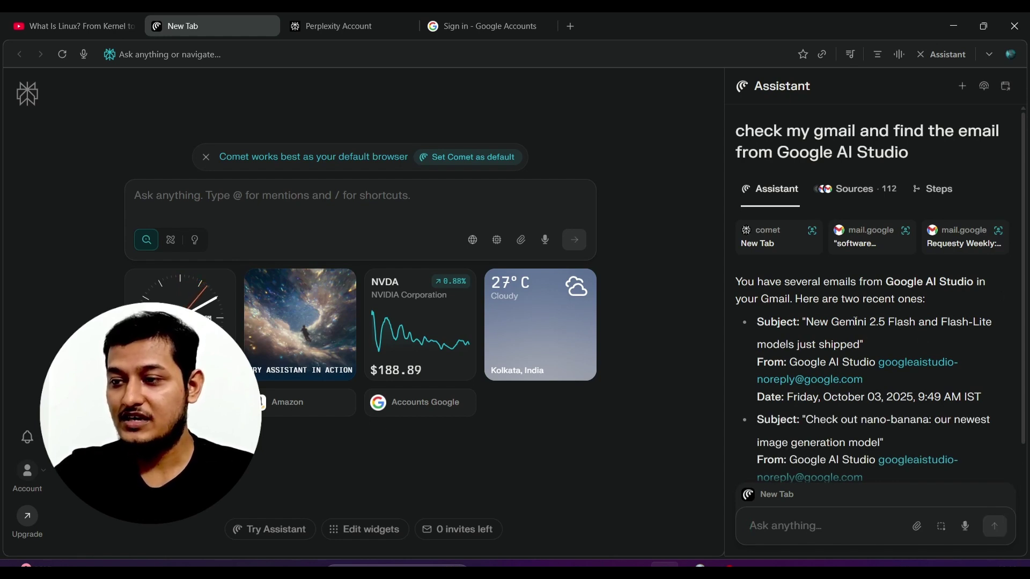
Examine the subject and date of the first Google AI Studio email listed in the Assistant's answer
drag(809, 322, 858, 345)
click(868, 346)
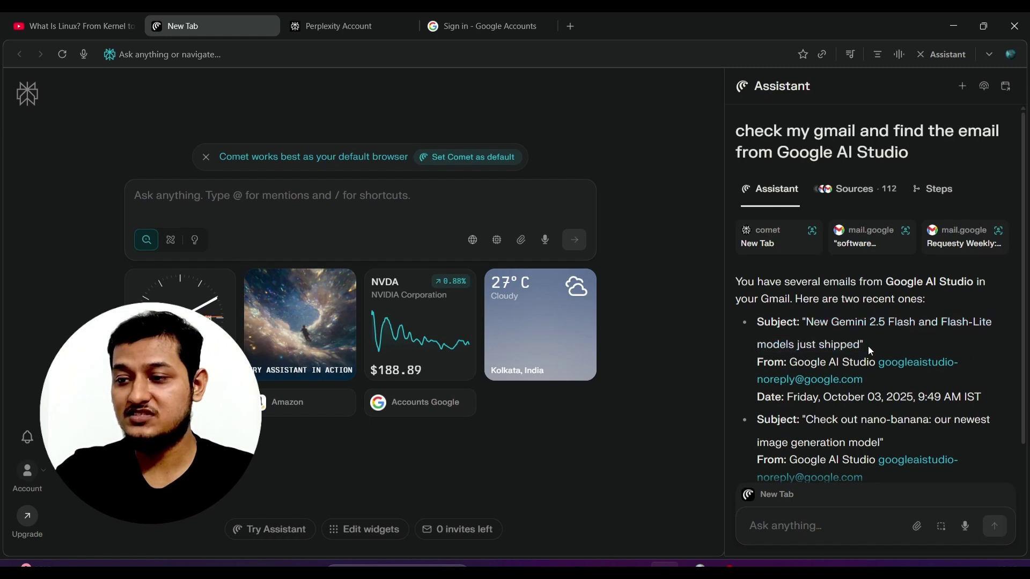
scroll(780, 356, down, 1)
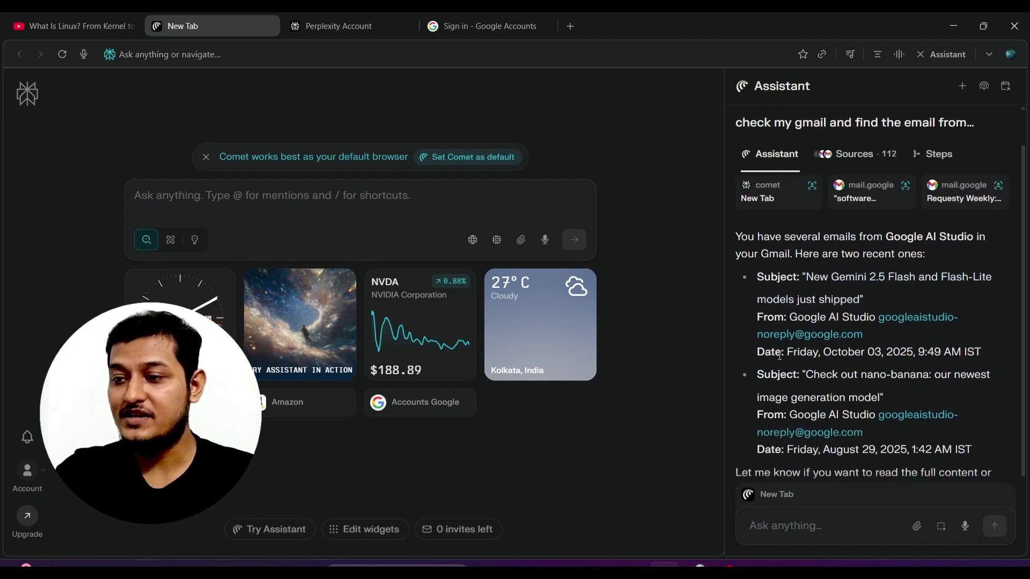
drag(794, 354, 940, 351)
click(943, 352)
click(941, 352)
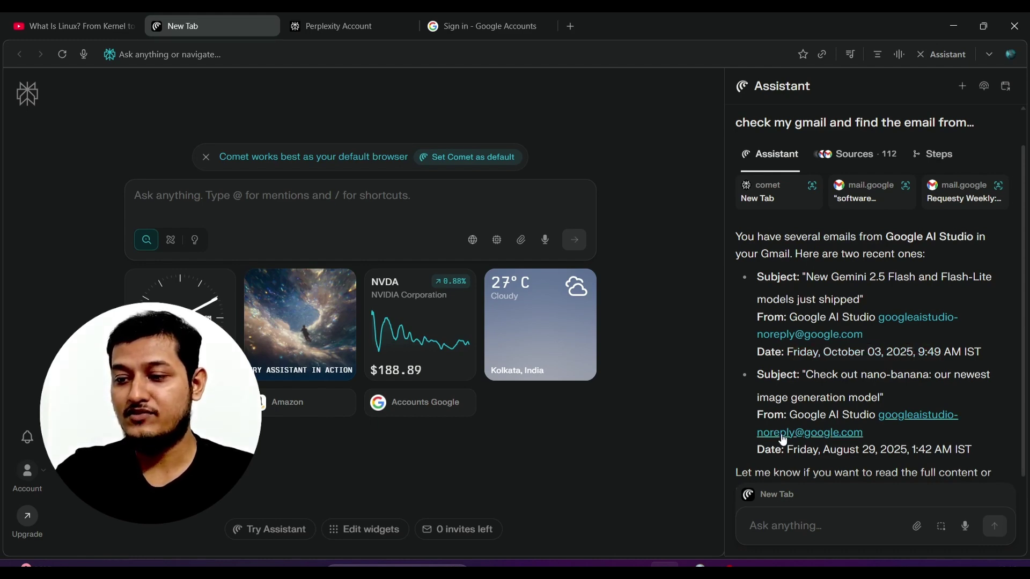
Switch to the open Google AI Studio email in Chrome and check the time it was received
click(665, 563)
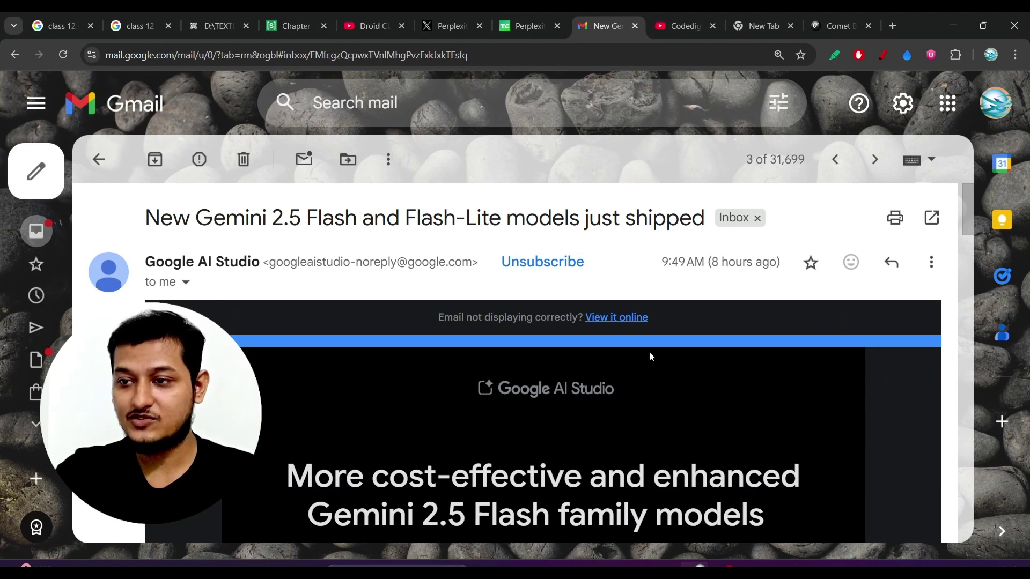
drag(661, 262, 705, 262)
click(704, 261)
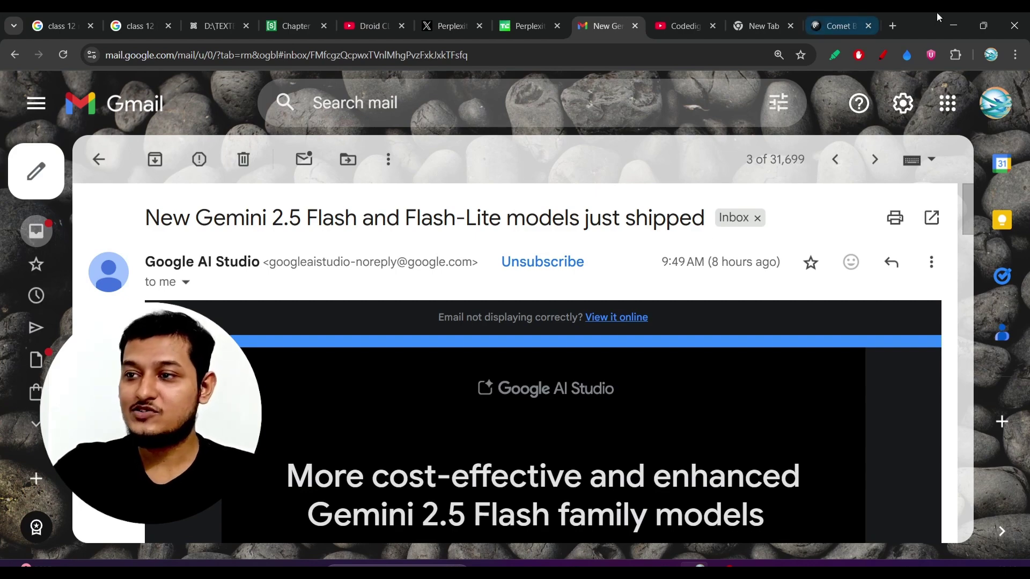
Return to Comet and look through the Assistant's whole answer about the Google AI Studio emails
click(666, 563)
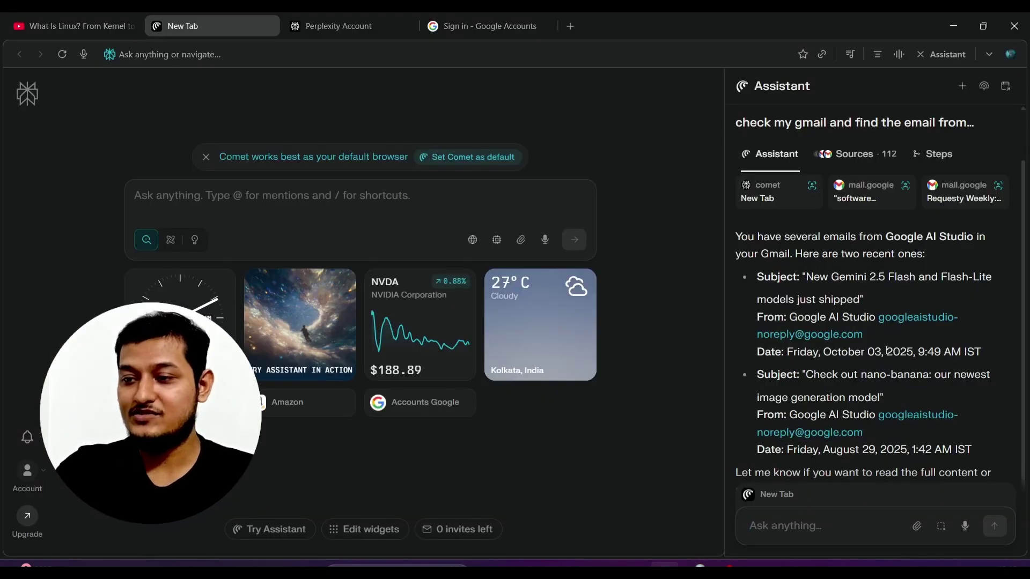
scroll(887, 356, down, 2)
scroll(887, 355, up, 4)
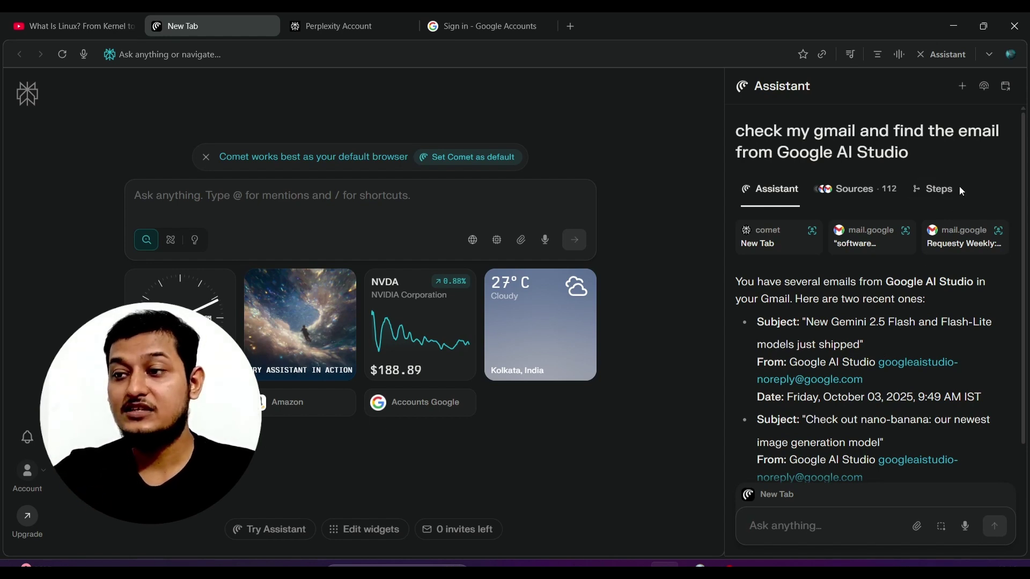
mouse_move(918, 170)
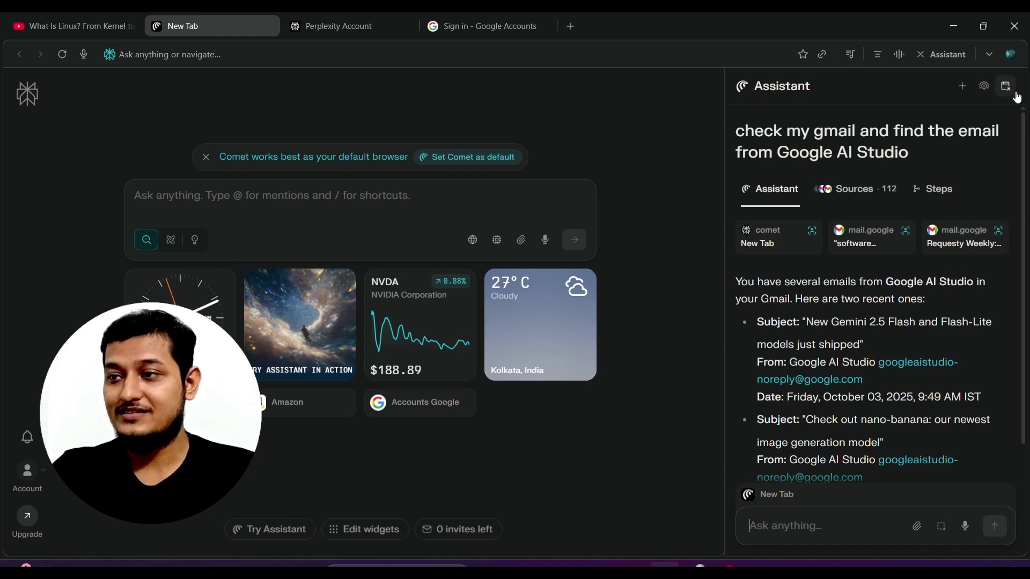
Open the Perplexity Account connectors page and examine the connection status of Gmail with Calendar and the WhatsApp option
click(353, 16)
scroll(774, 177, up, 5)
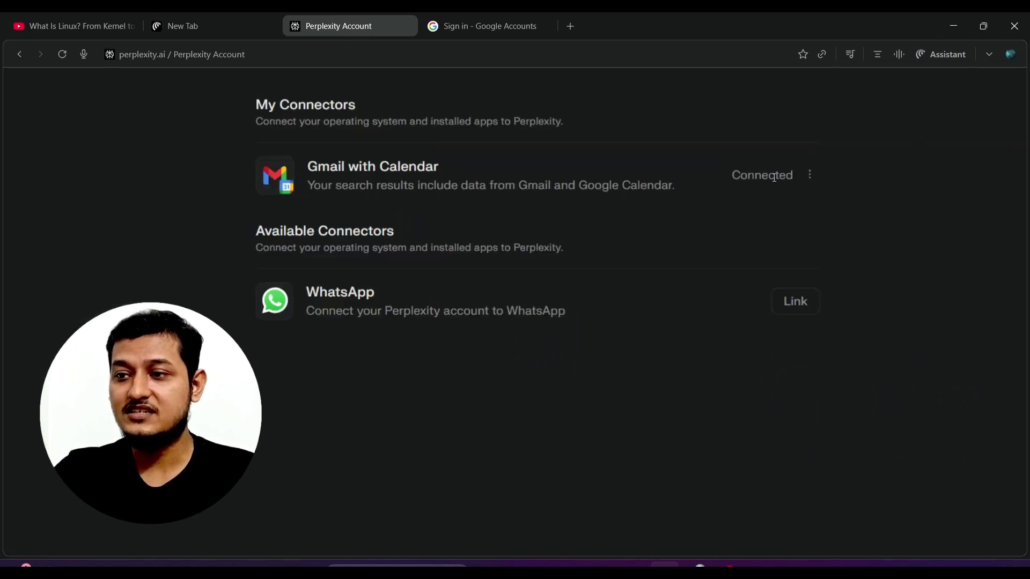
drag(704, 175, 811, 182)
click(811, 181)
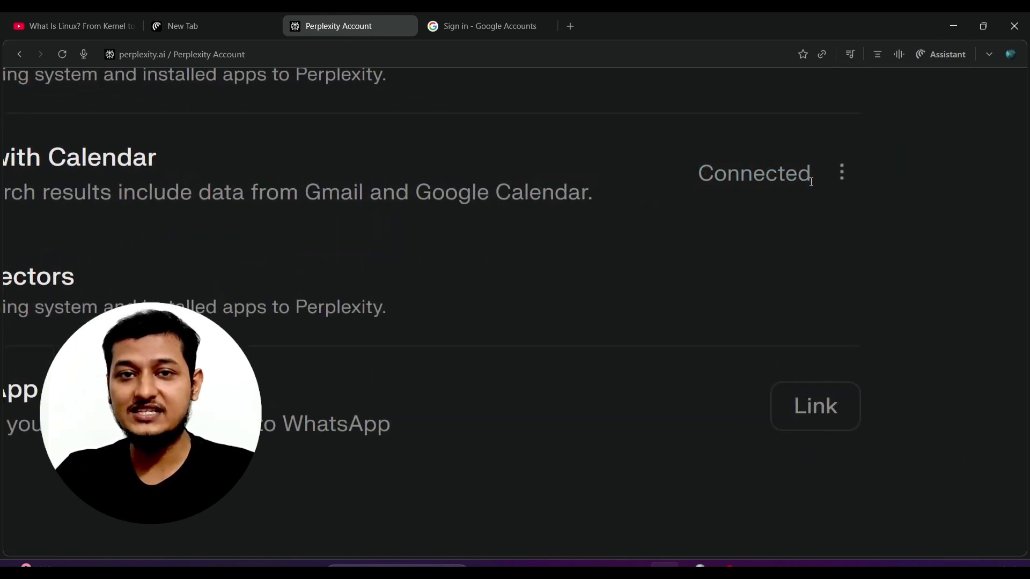
key(ctrl+0)
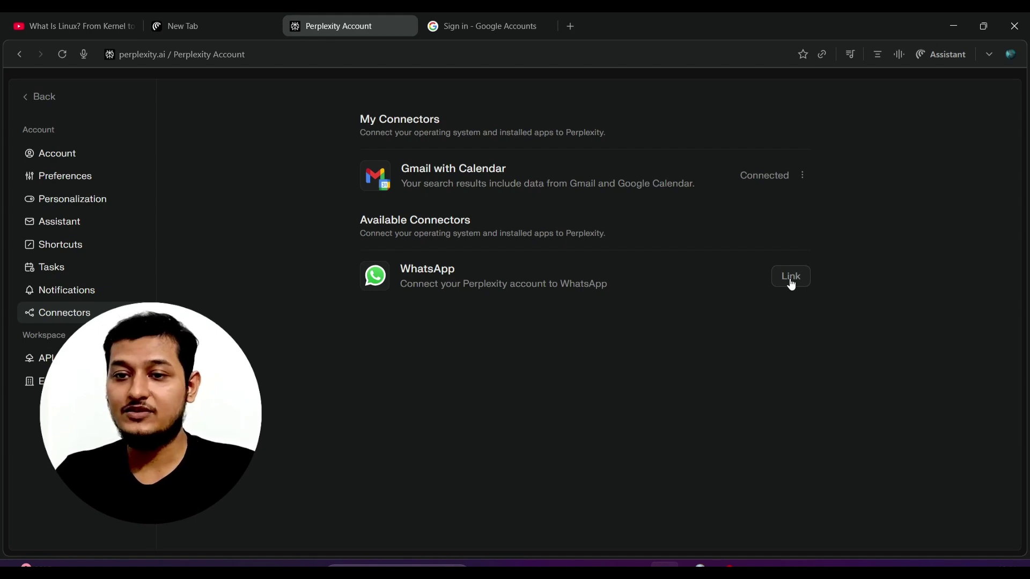
Go back to the new-tab page and start a fresh Assistant conversation
click(216, 18)
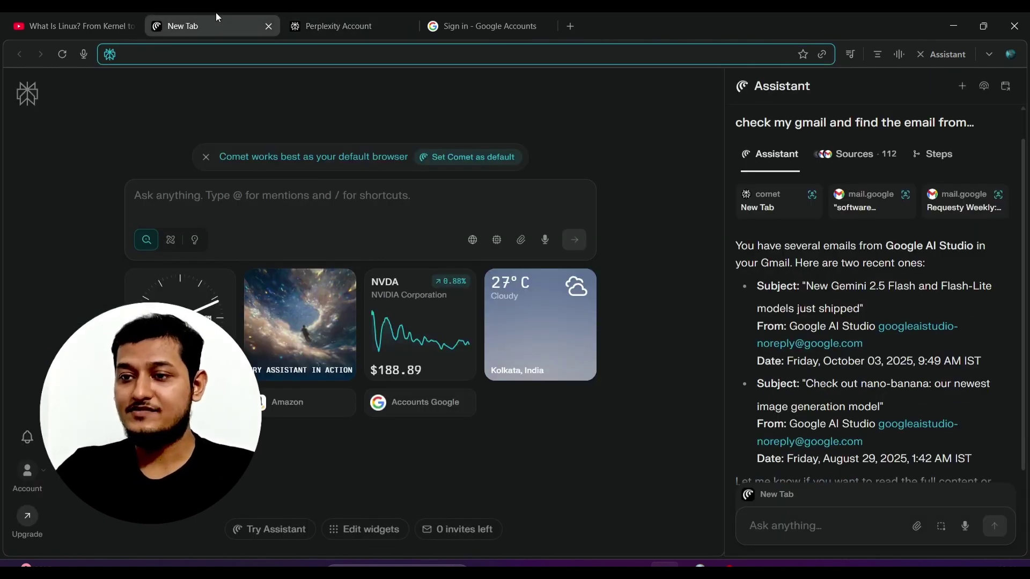
click(961, 87)
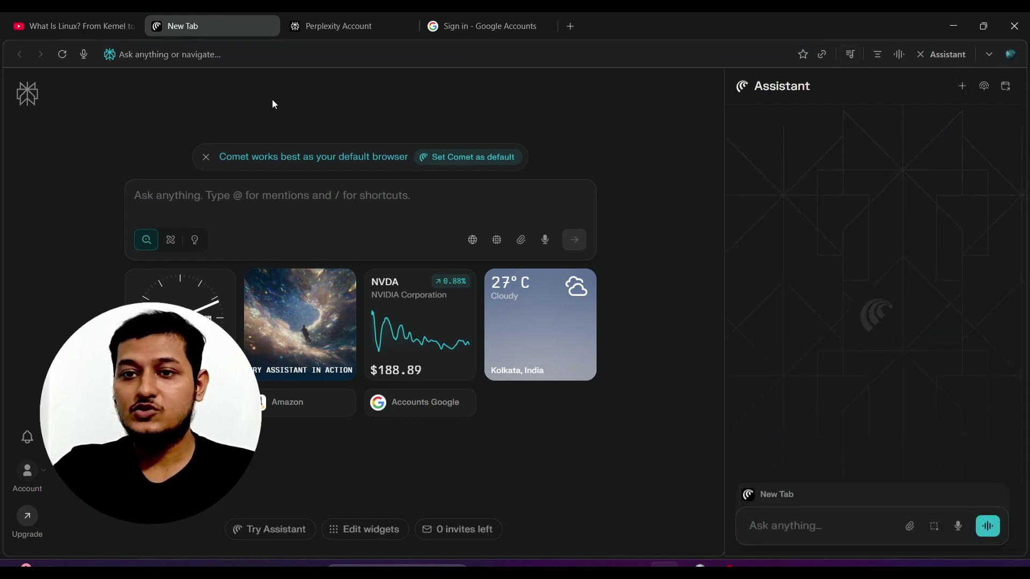
Open the Assistant beside the What Is Linux? YouTube video, examine its suggested video actions, and close it after starting a fresh conversation
click(86, 14)
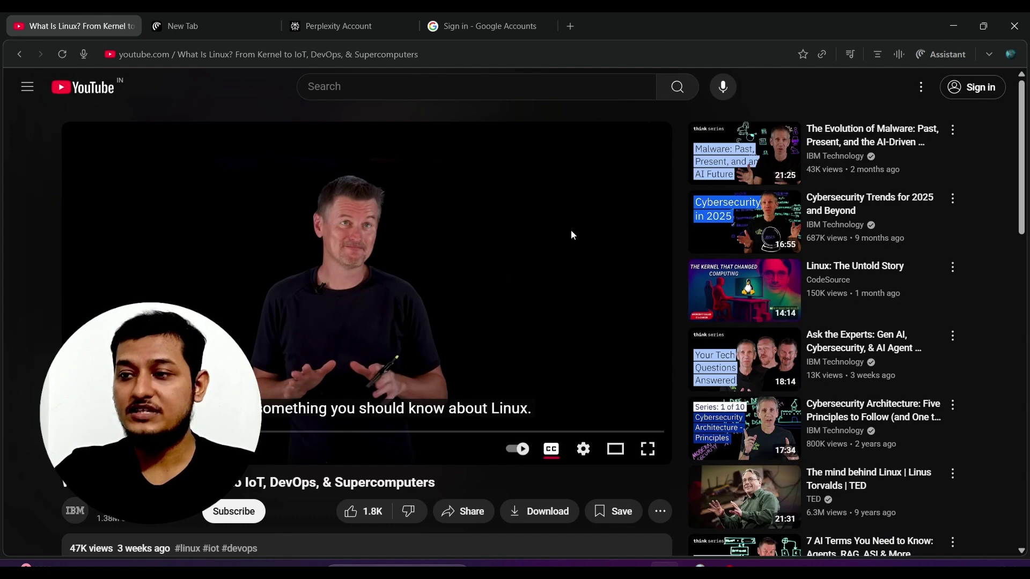
click(930, 56)
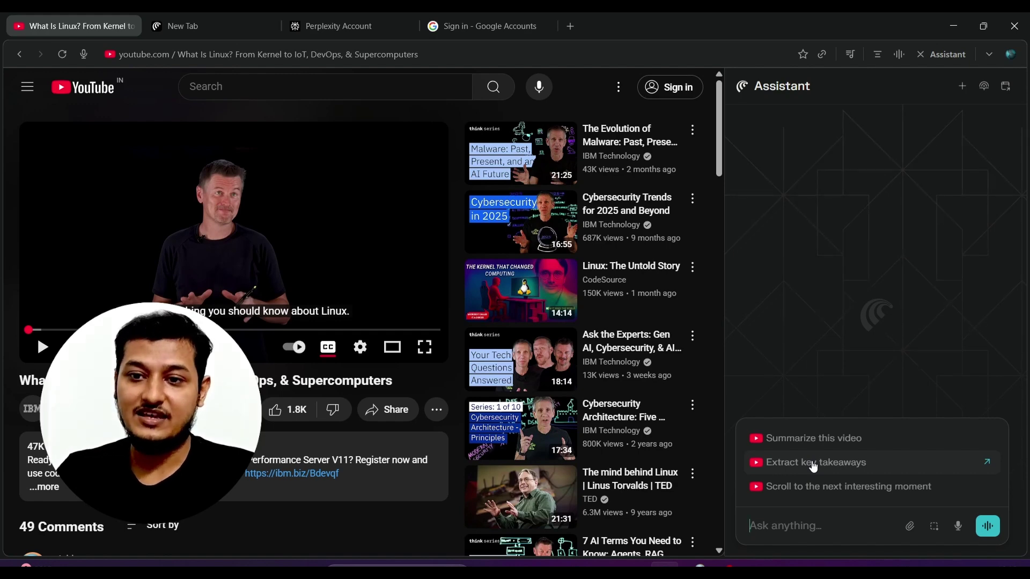
click(966, 88)
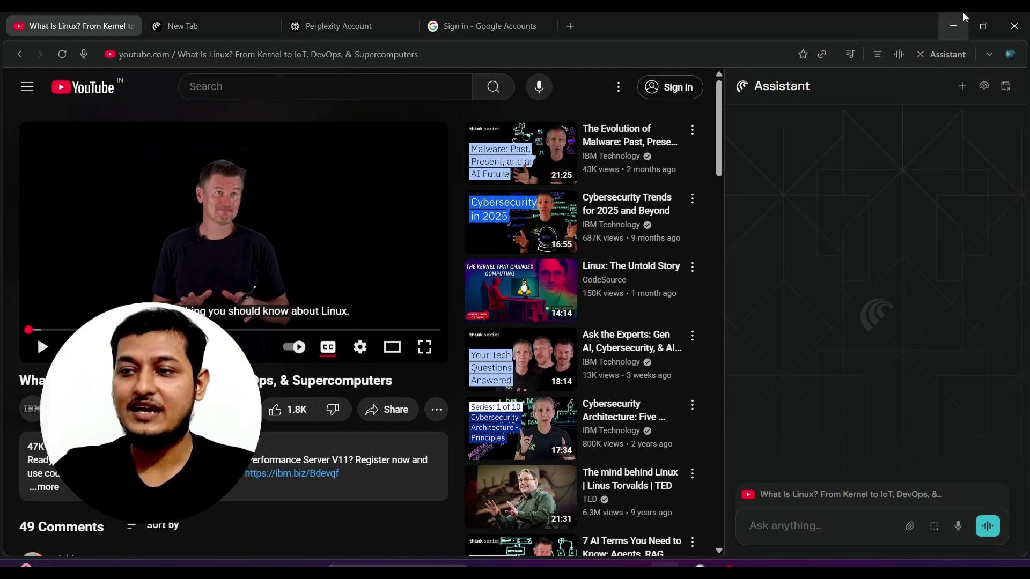
click(945, 56)
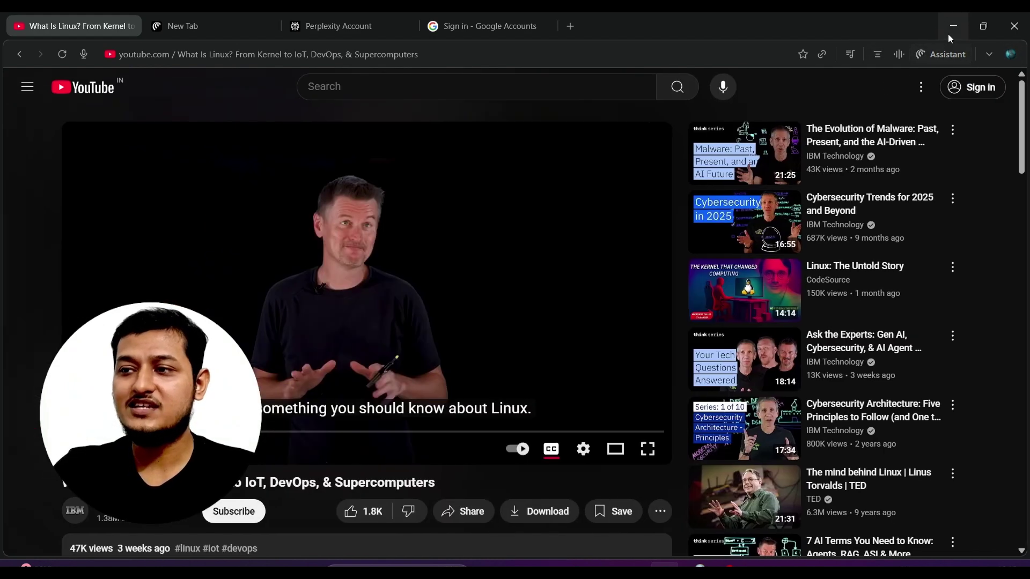
Minimize Comet and show the Codedigipt YouTube channel page in Chrome
click(948, 25)
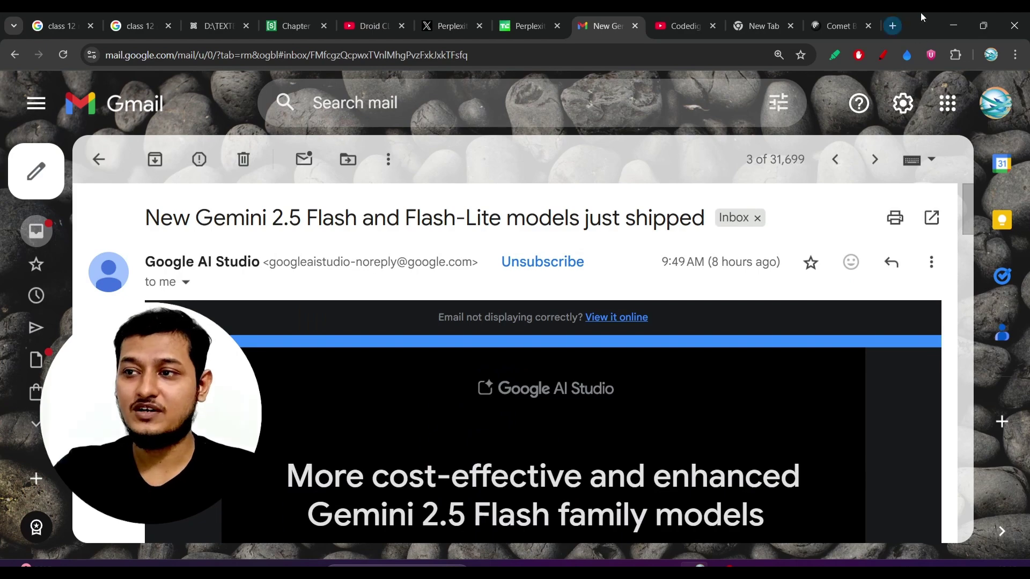
click(688, 21)
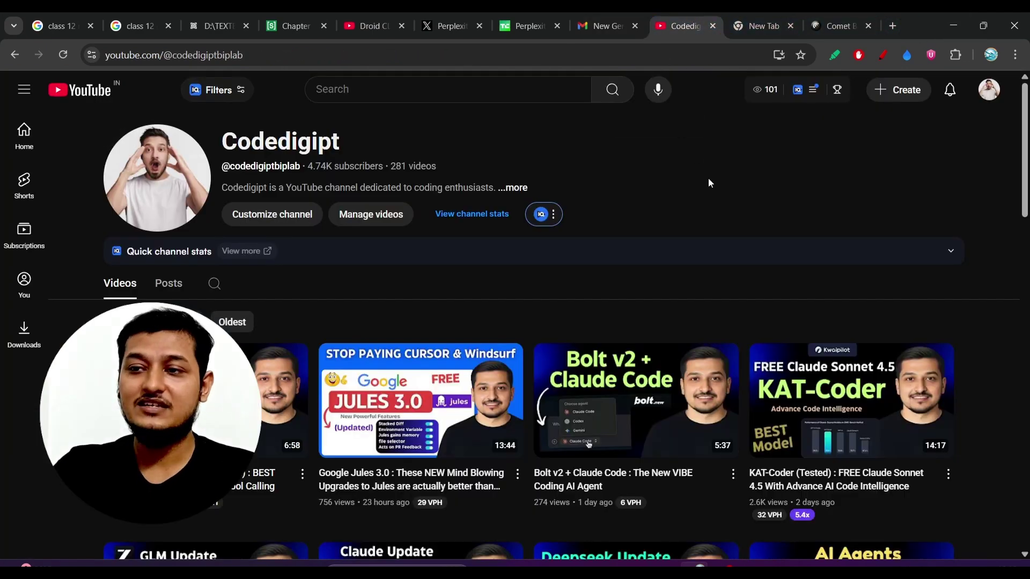